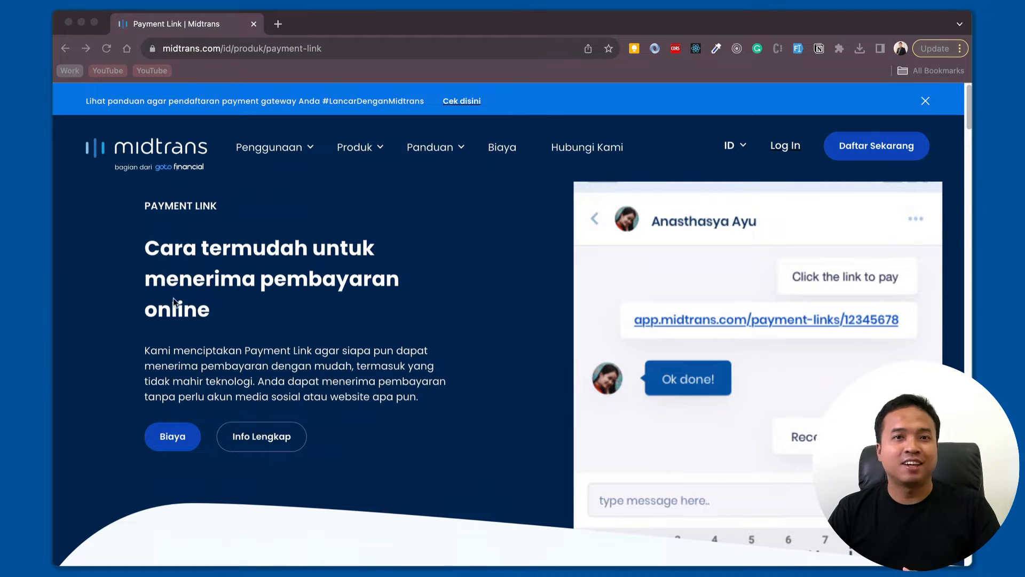
Step: Review the Payment Link product page, covering how it works, its features and the kinds of business it suits
scroll(216, 278, down, 10)
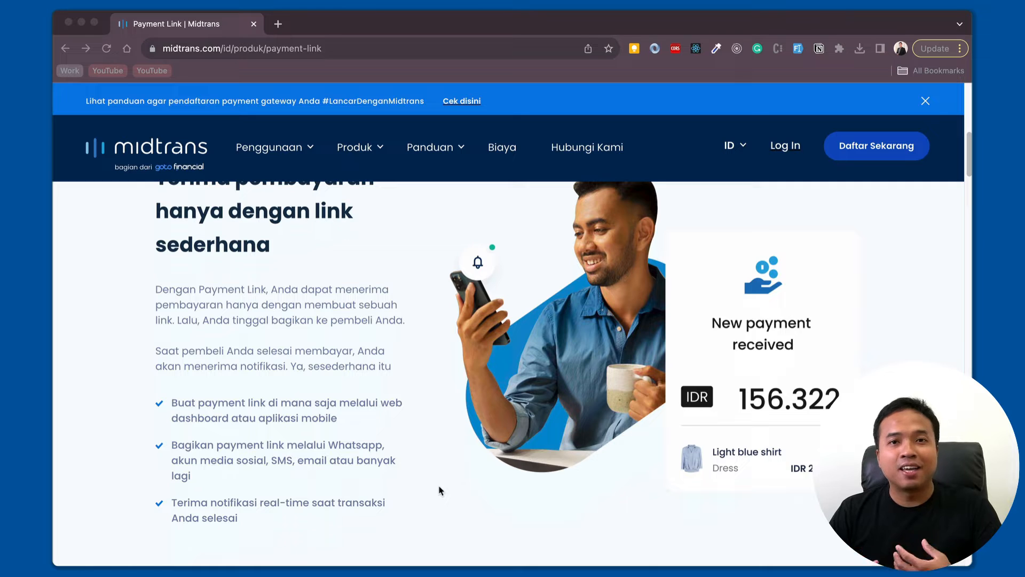
scroll(440, 490, down, 1)
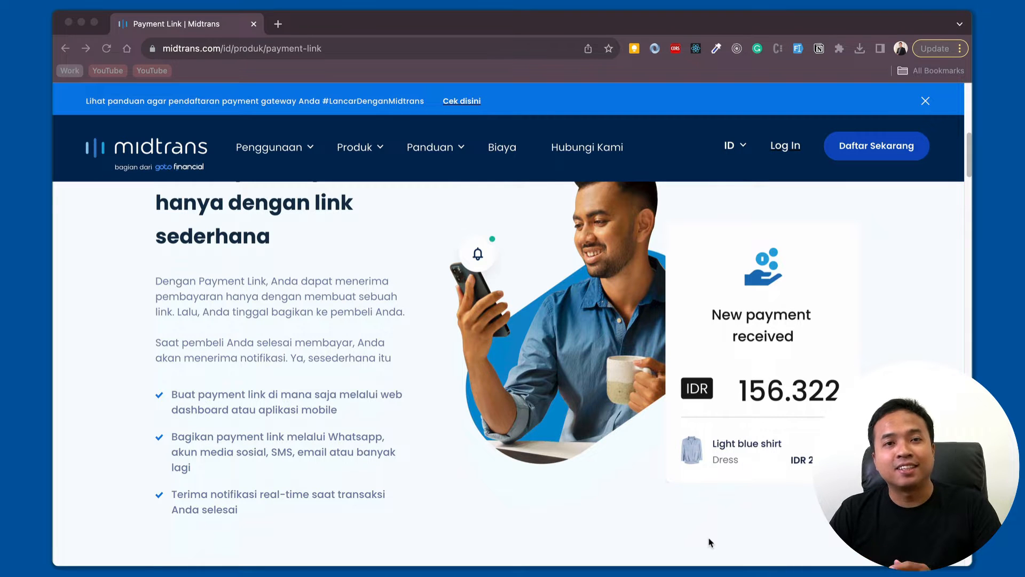
scroll(748, 489, down, 1)
scroll(748, 489, down, 1)
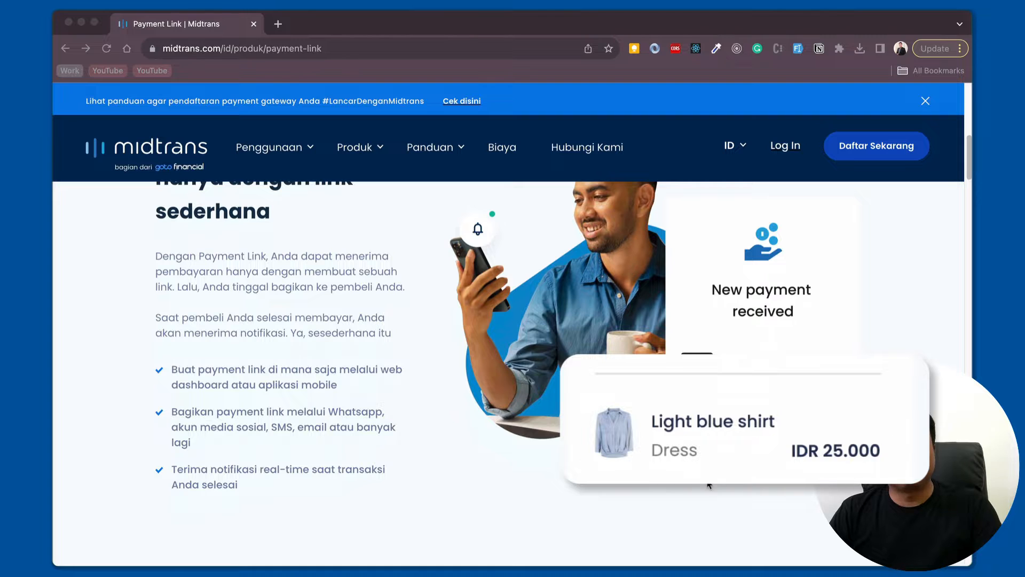
scroll(674, 495, down, 1)
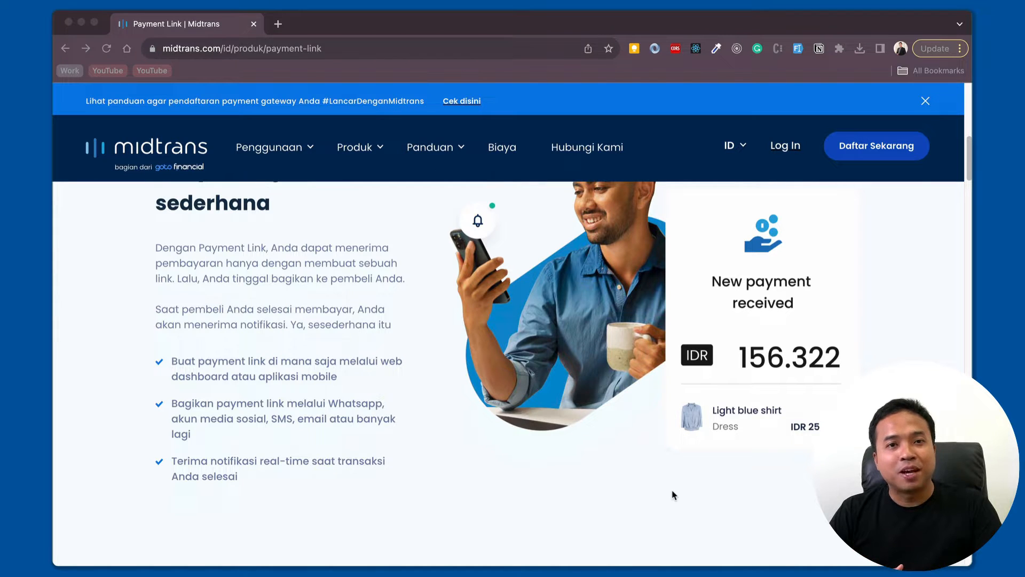
scroll(674, 495, down, 10)
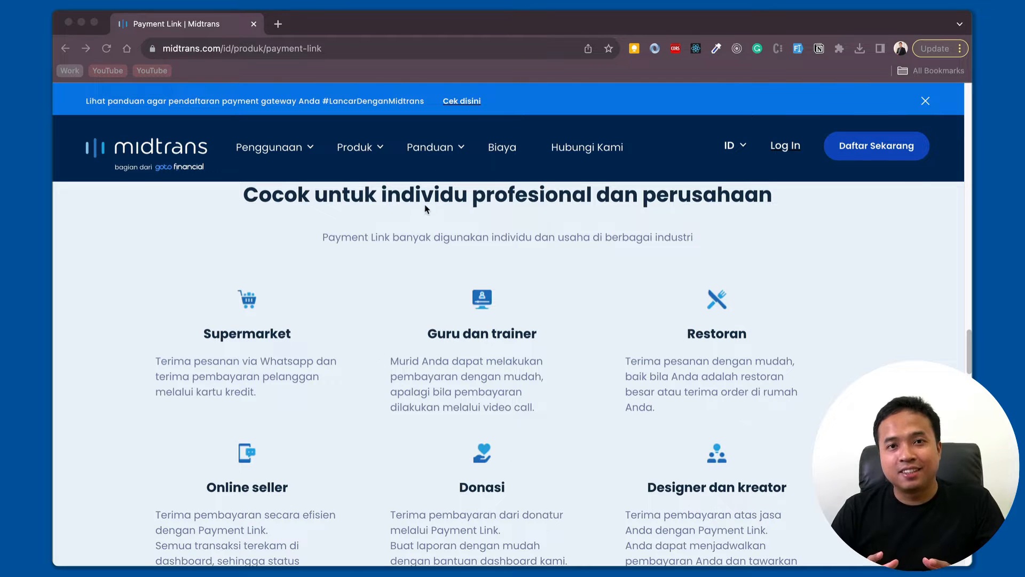
click(523, 277)
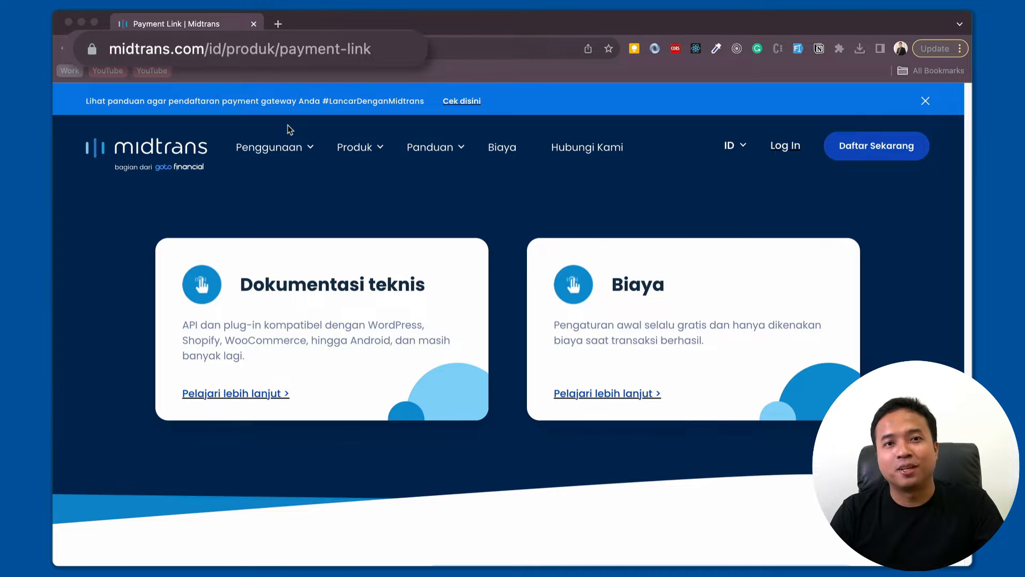
Step: Go to the midtrans.com home page and log in to the merchant dashboard
click(314, 74)
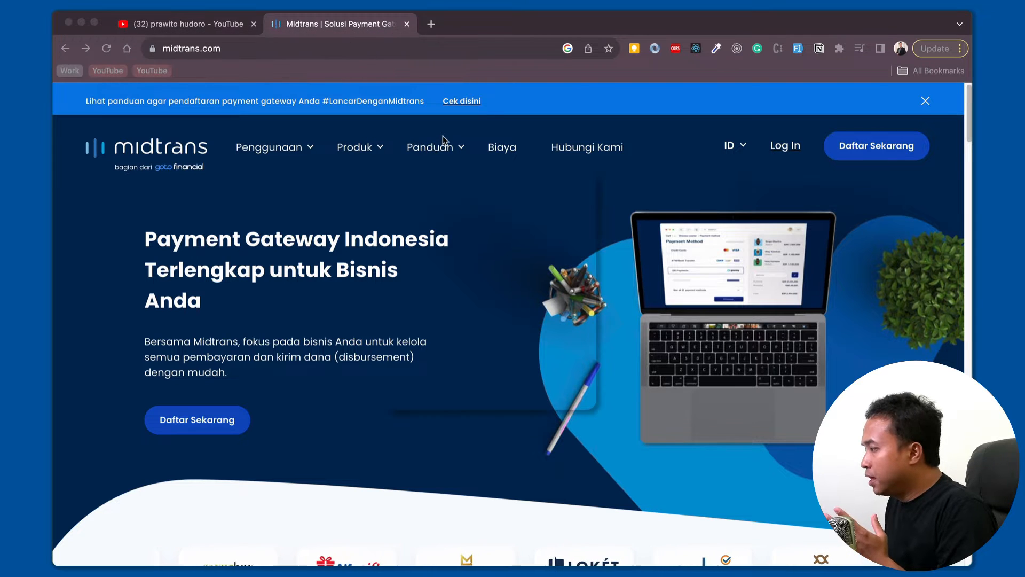
mouse_move(453, 151)
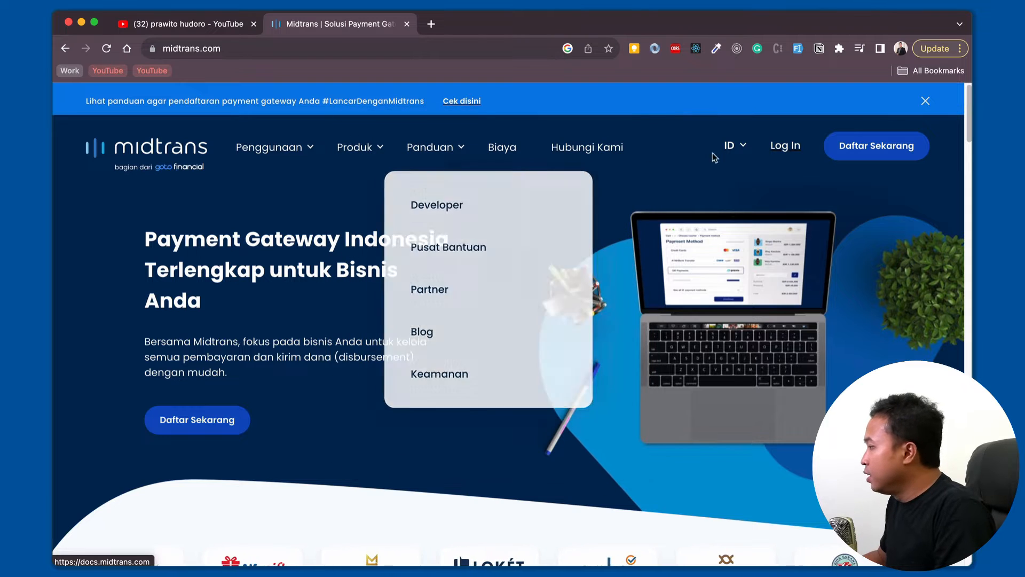
click(789, 148)
click(667, 351)
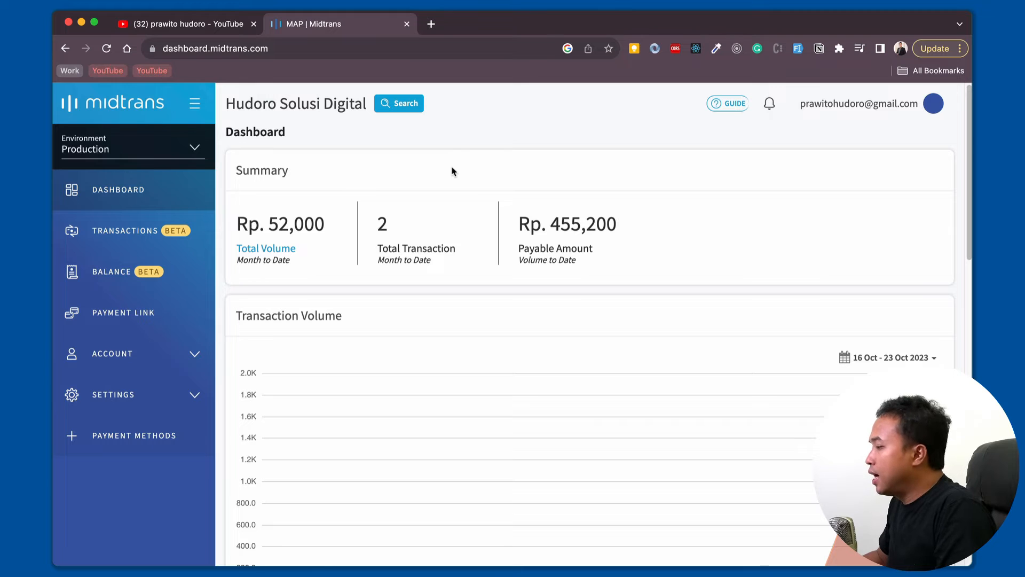
Step: Start creating a new single payment link from the payment links list
click(163, 318)
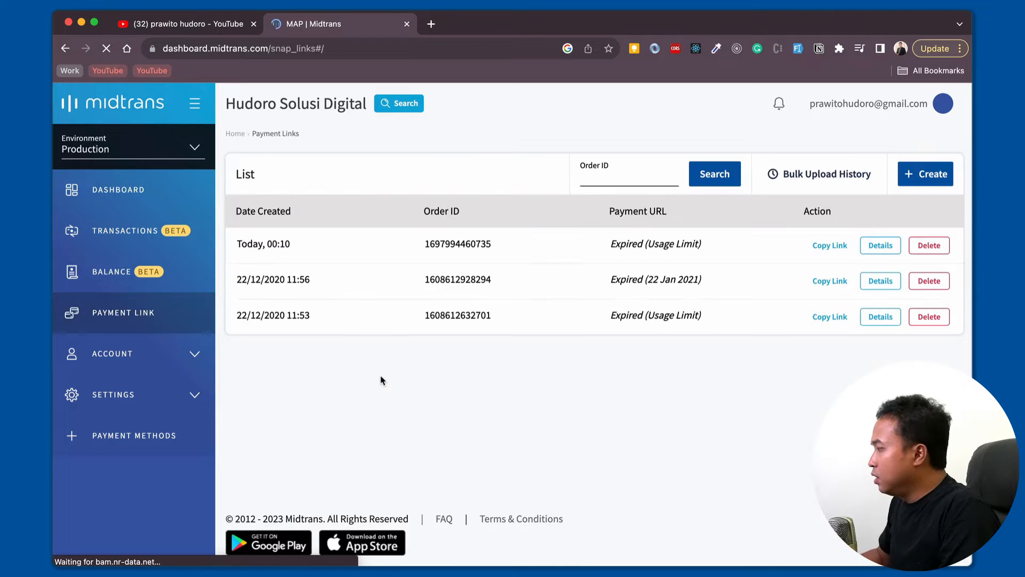
click(942, 181)
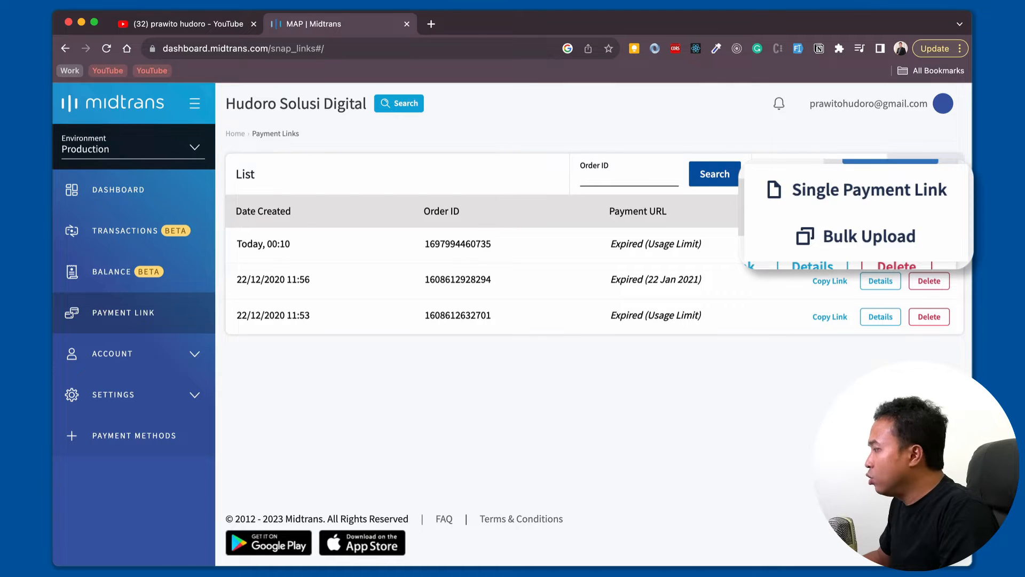
click(933, 203)
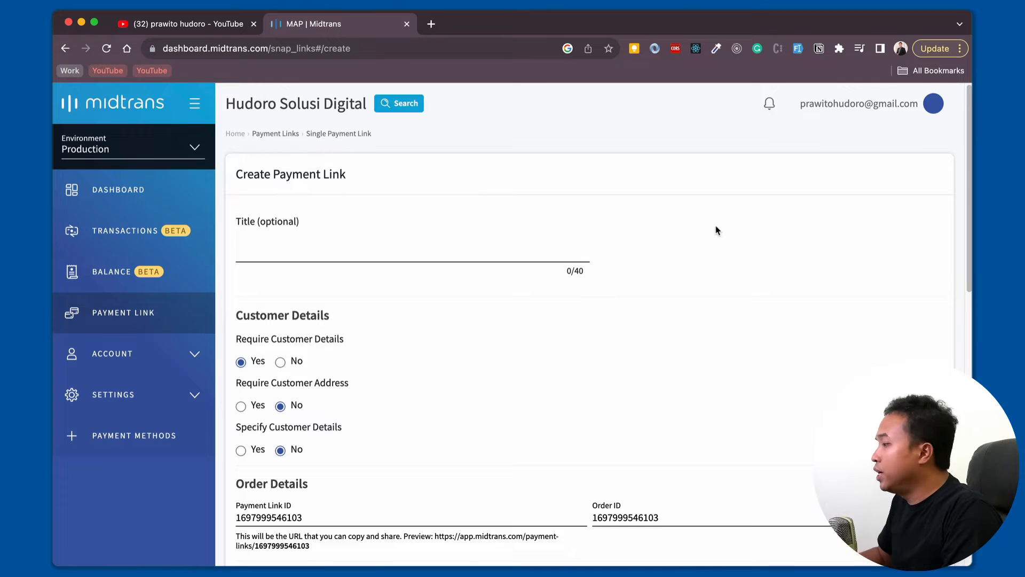
Step: Title the payment link "EBook React Native Notification"
click(479, 247)
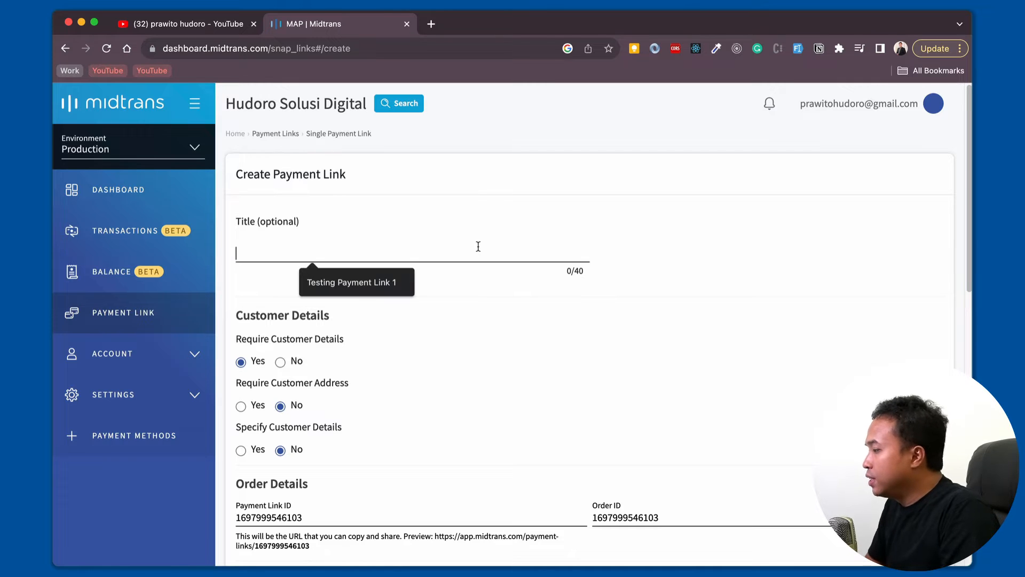
text(E)
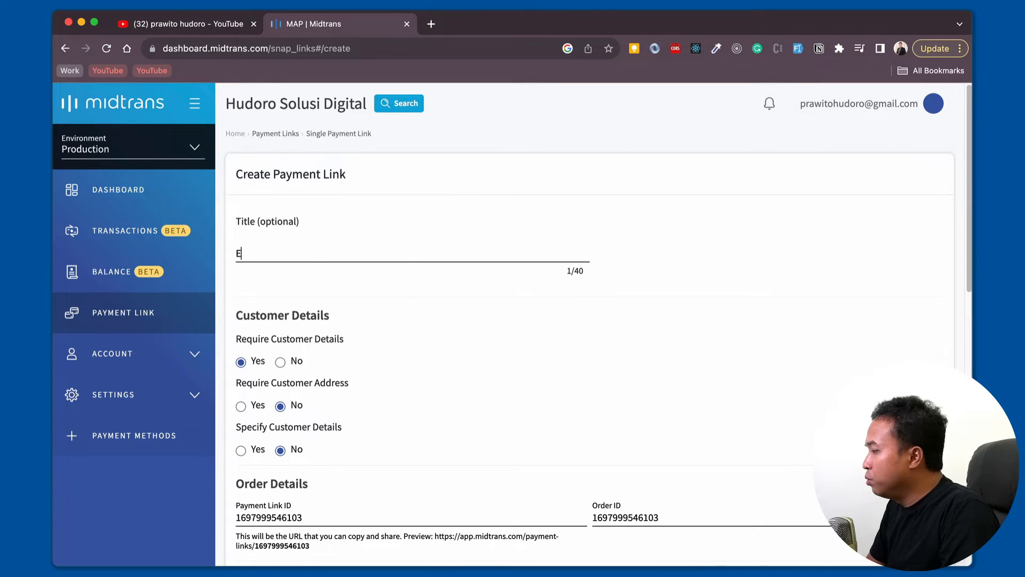
text(Book React )
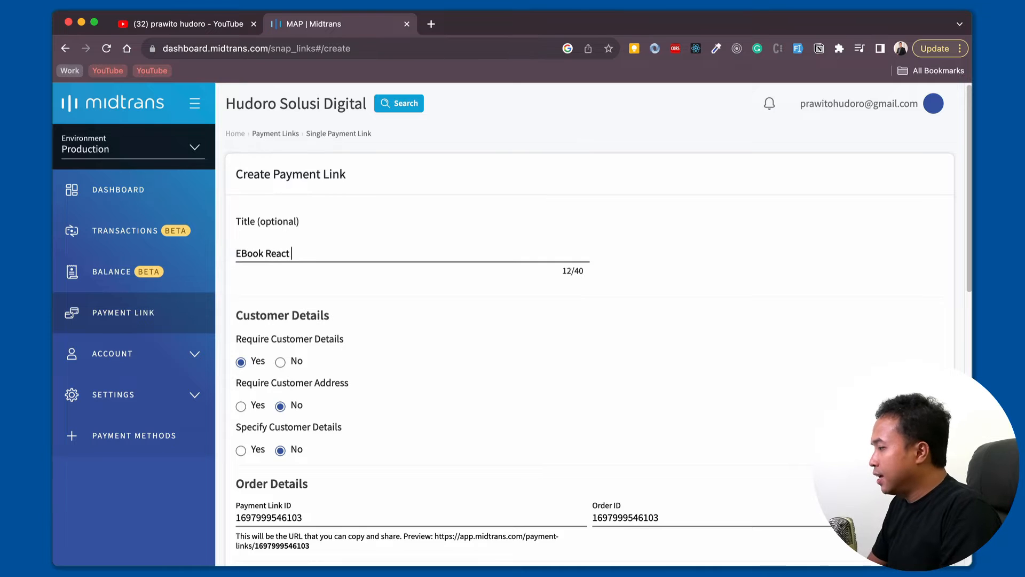
text(Native Notif)
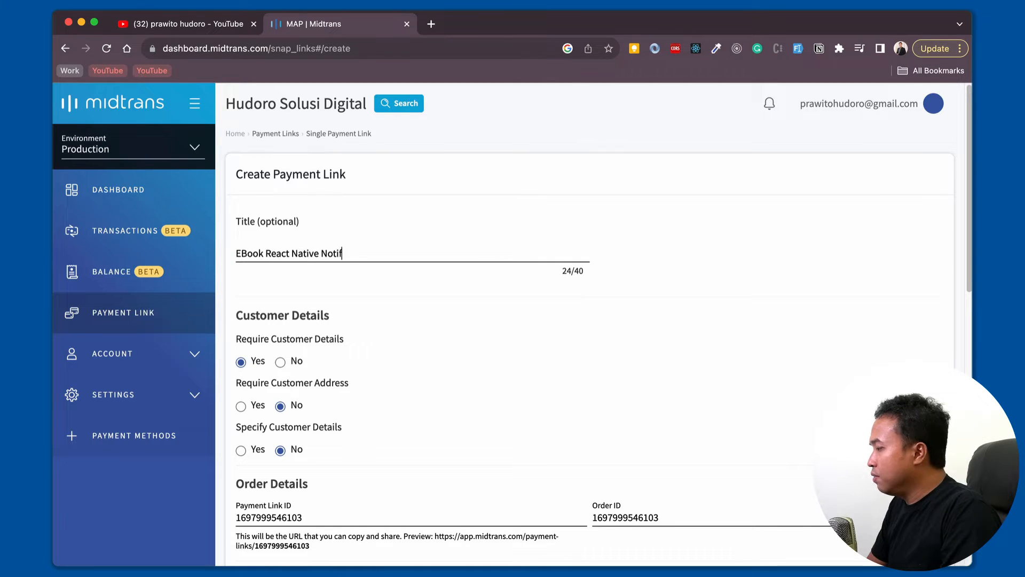
text(ication)
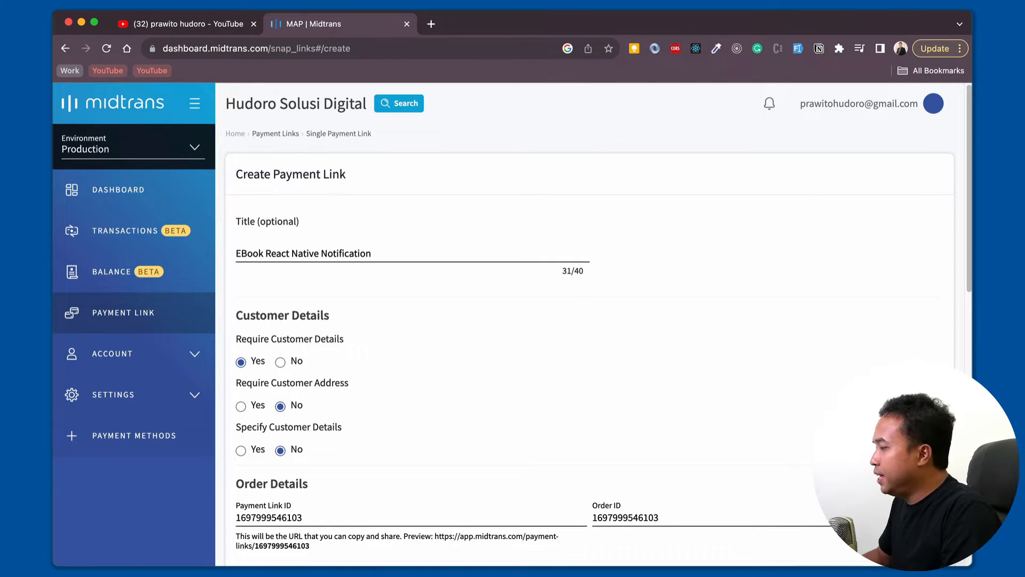
Step: Add the prefix "EBOOK-" to the payment link ID in the order details
scroll(529, 327, down, 2)
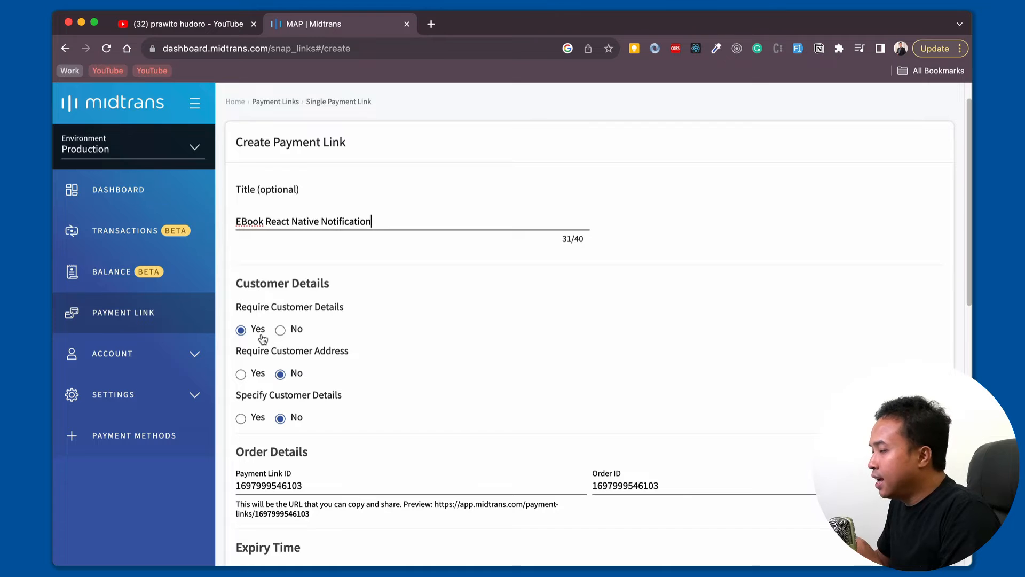
scroll(278, 345, down, 2)
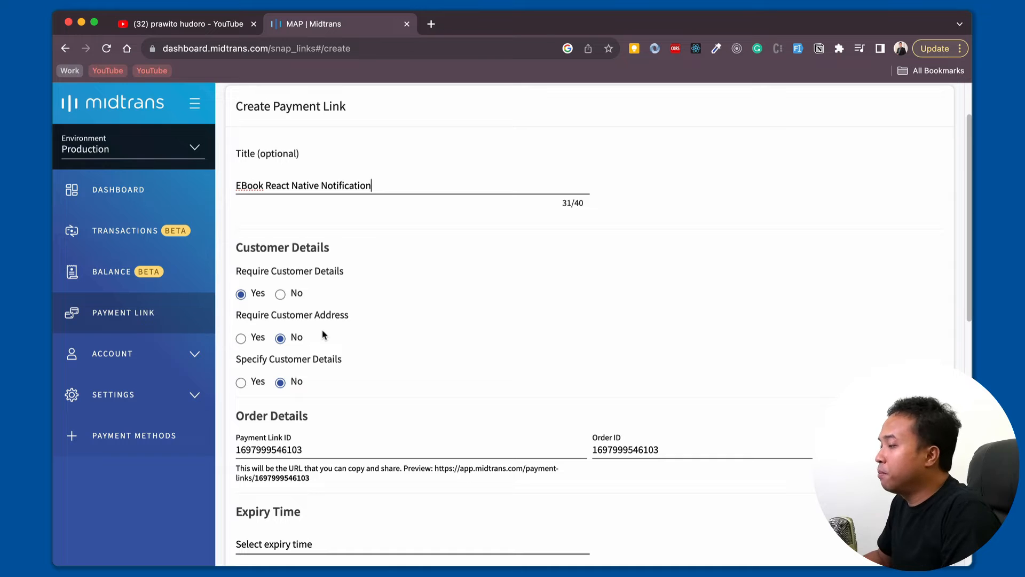
scroll(322, 335, down, 5)
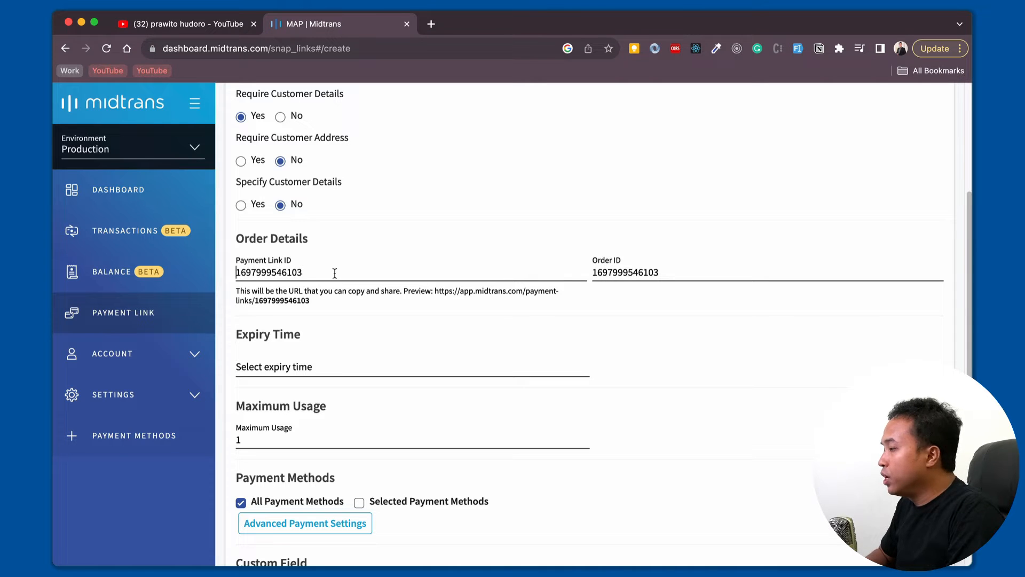
text(EBOOK-)
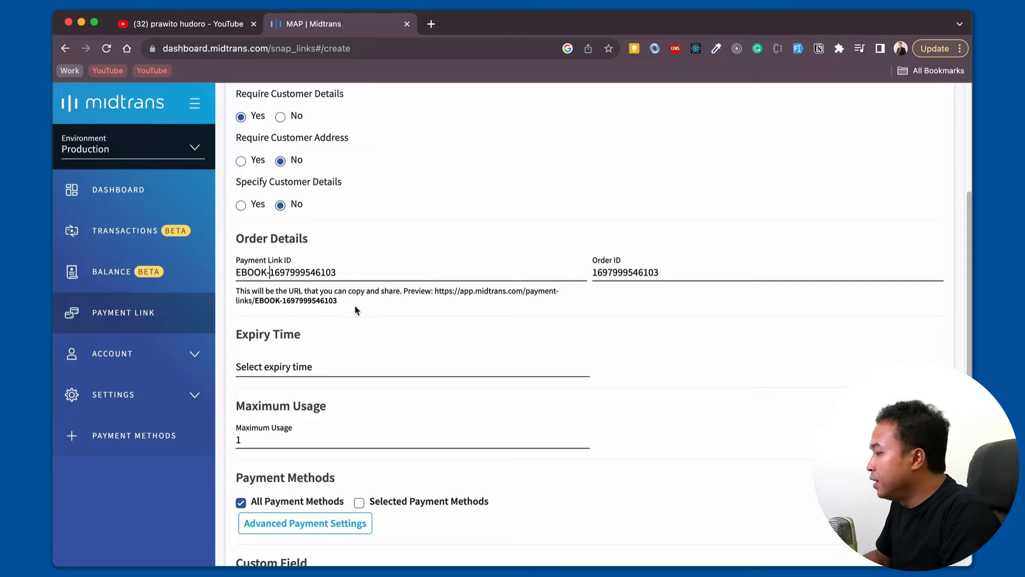
Step: Set the payment link's expiry time to No expiry
scroll(354, 307, down, 2)
scroll(341, 304, down, 2)
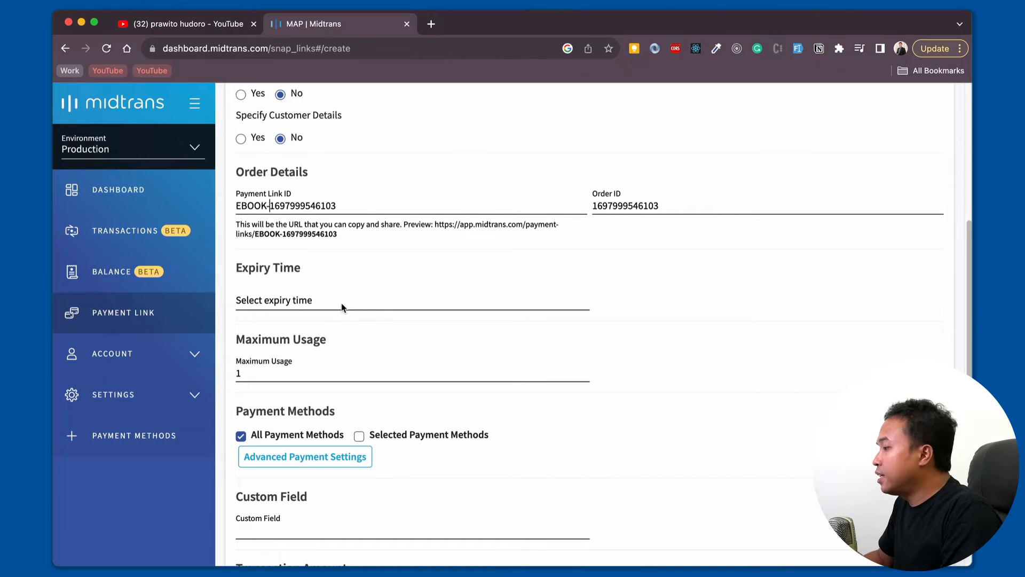
click(342, 307)
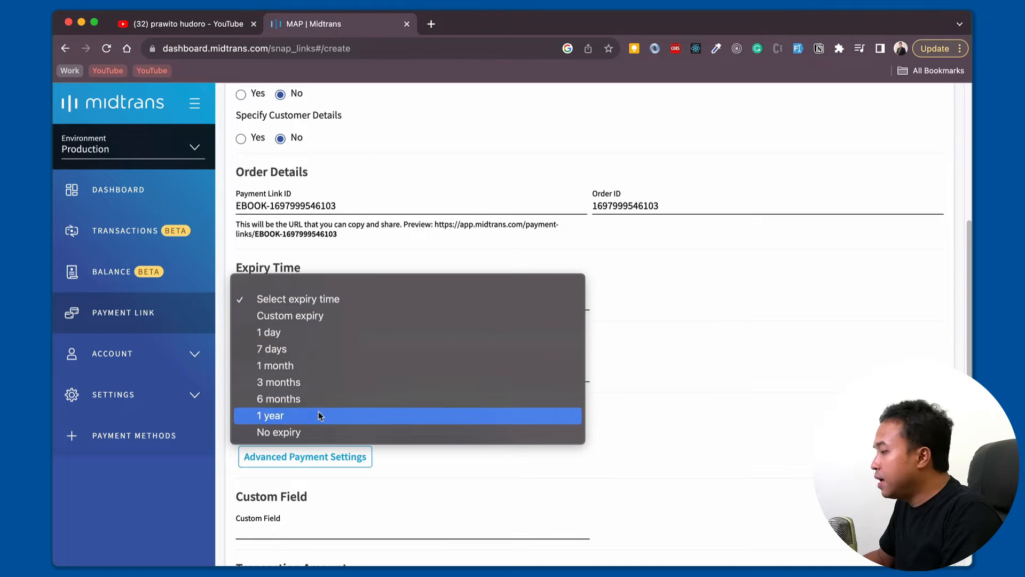
click(318, 431)
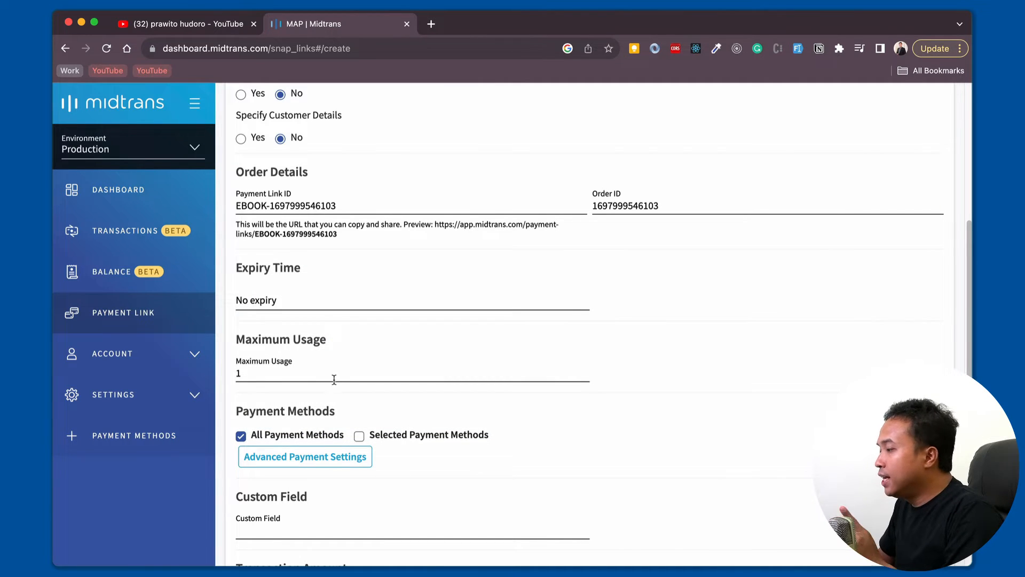
Step: Review the maximum usage, payment methods, custom field and transaction amount settings of the payment link
click(333, 378)
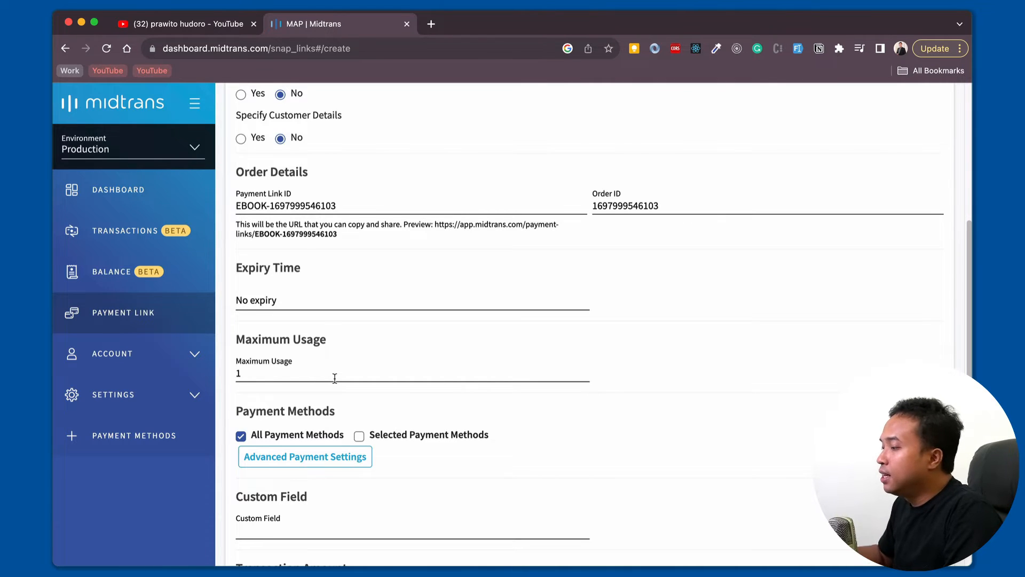
scroll(337, 378, down, 1)
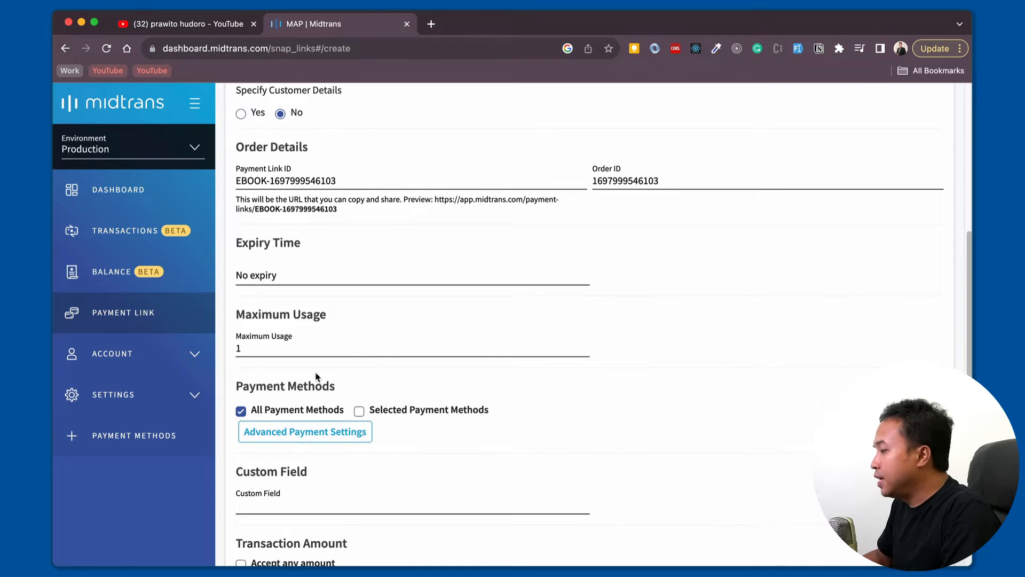
scroll(303, 382, down, 2)
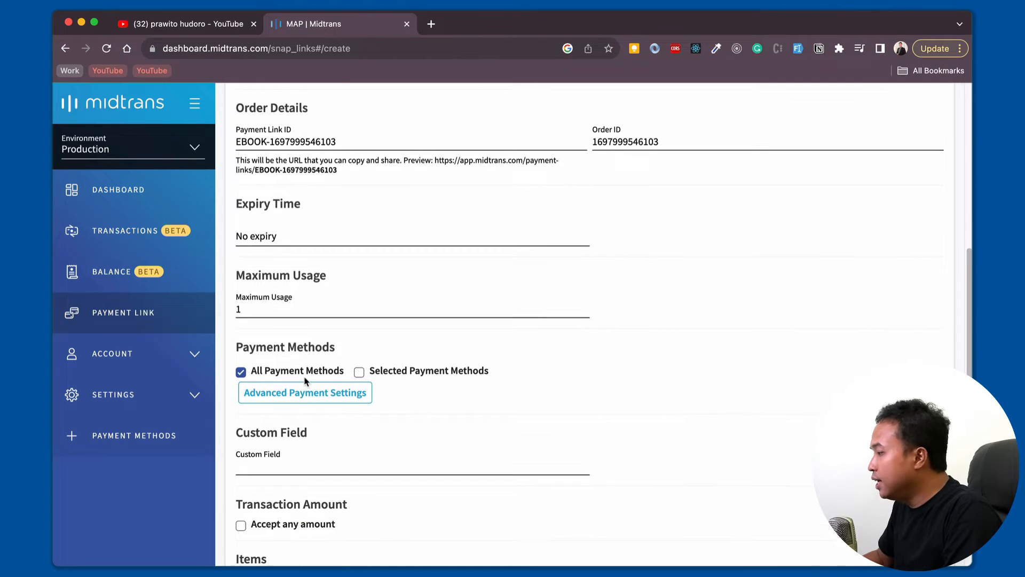
scroll(318, 362, down, 1)
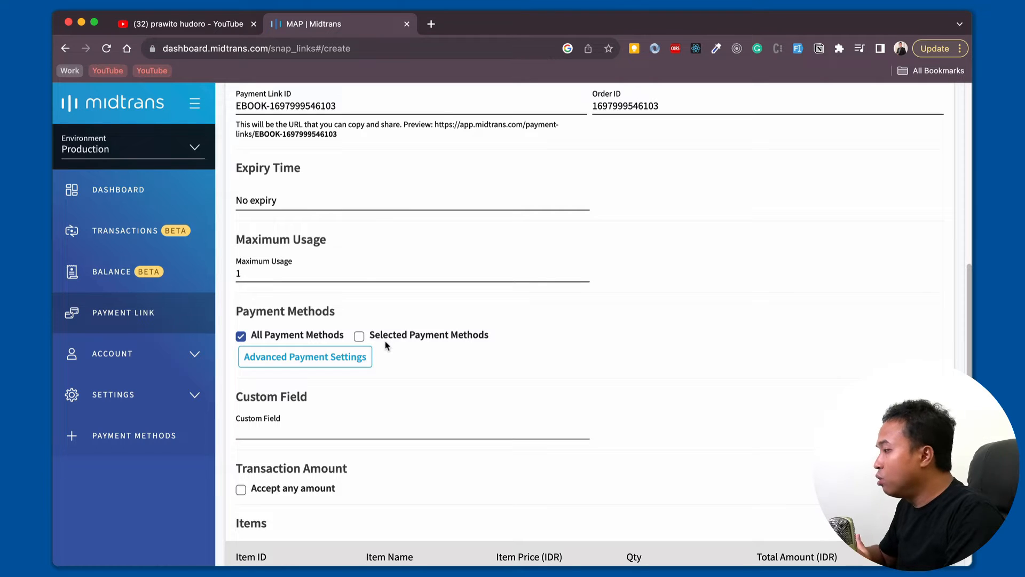
scroll(401, 358, down, 5)
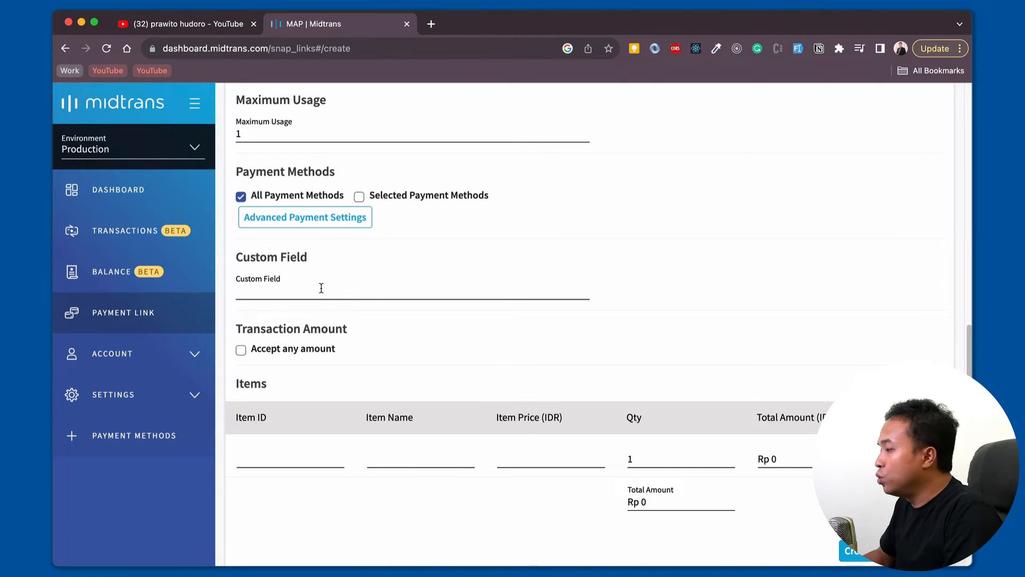
scroll(430, 371, up, 2)
scroll(430, 370, down, 3)
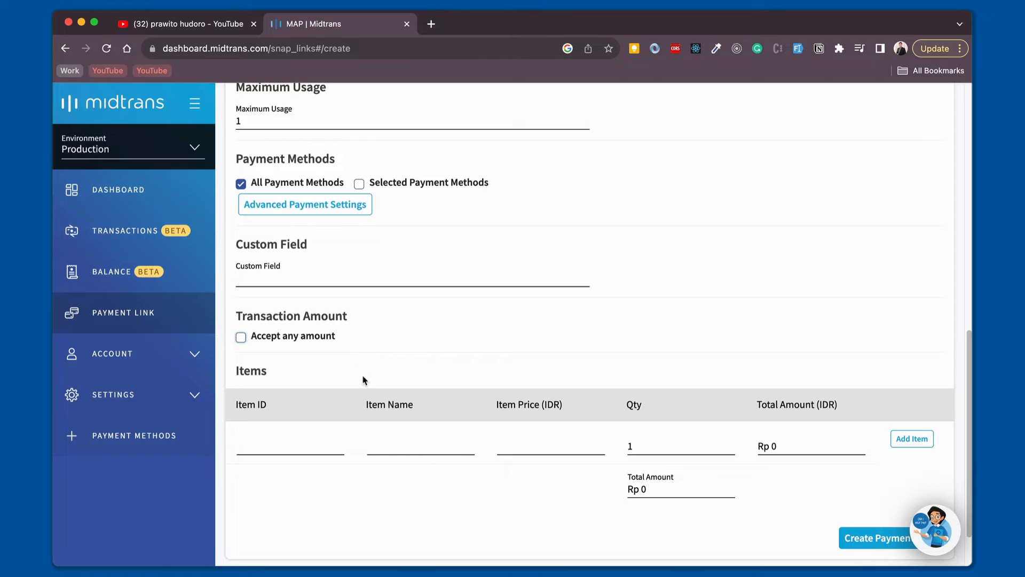
Step: Fill in the item row with ID ebook-rn-001, name "EBook React native notification" and a price of 50000 IDR
scroll(362, 383, down, 1)
click(322, 409)
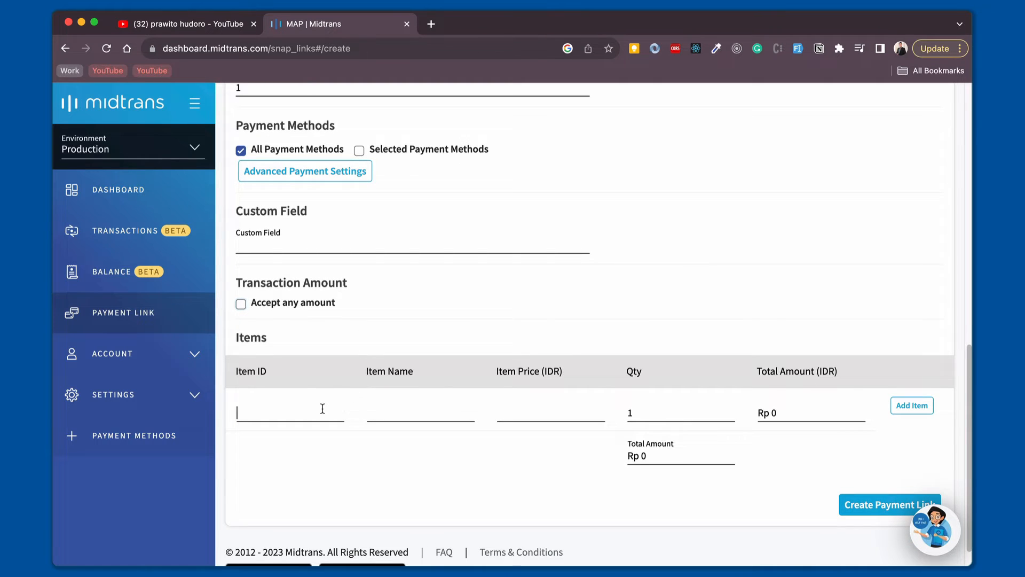
text(ebook-rn-001)
click(389, 419)
text(EBook R)
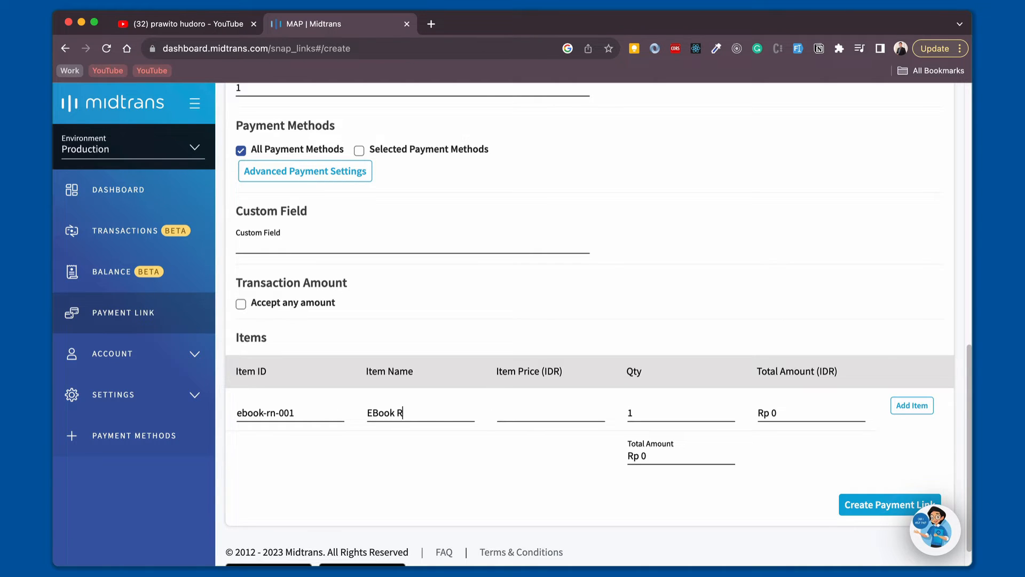
text(eact native notification)
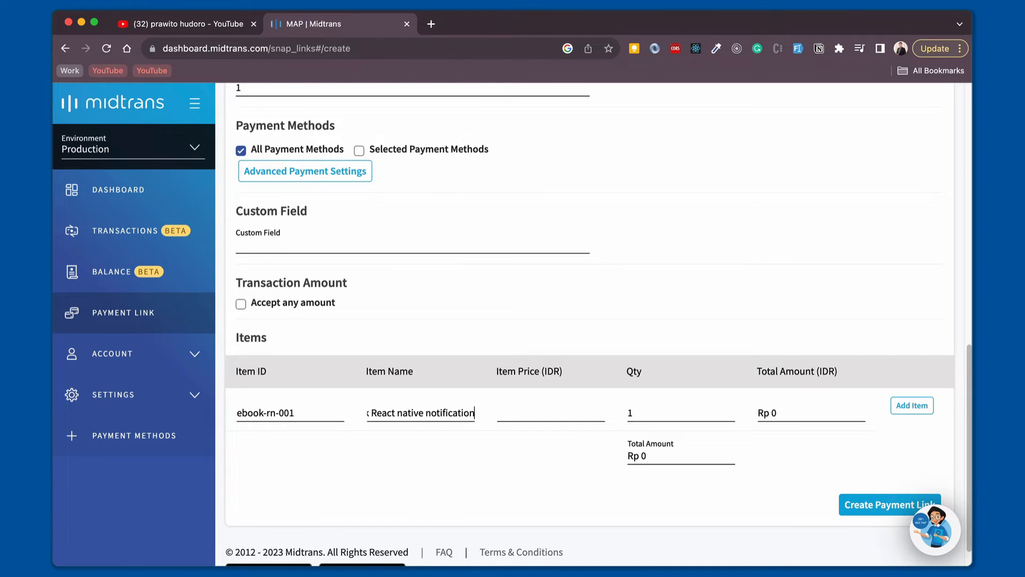
key(Tab)
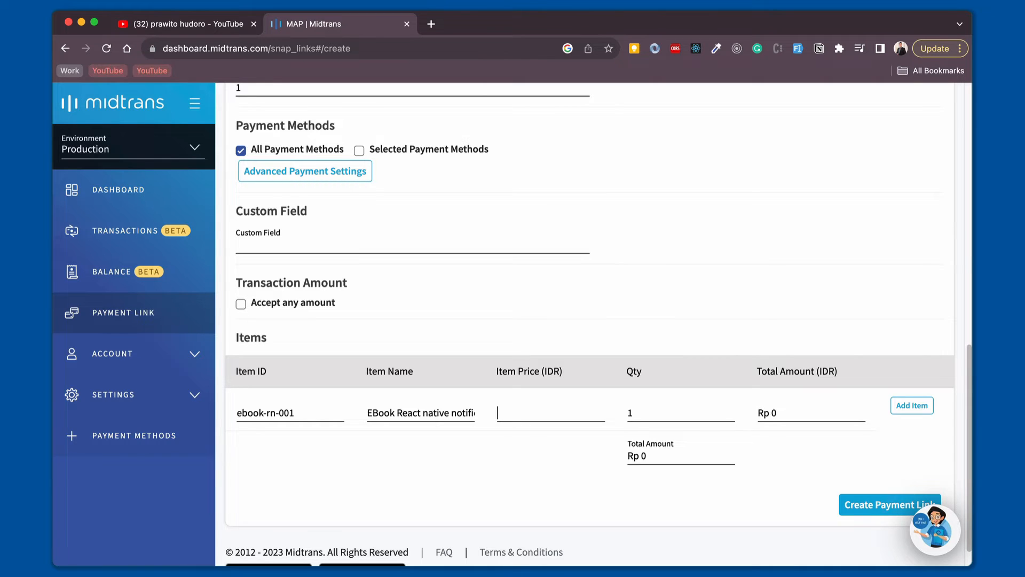
text(50000)
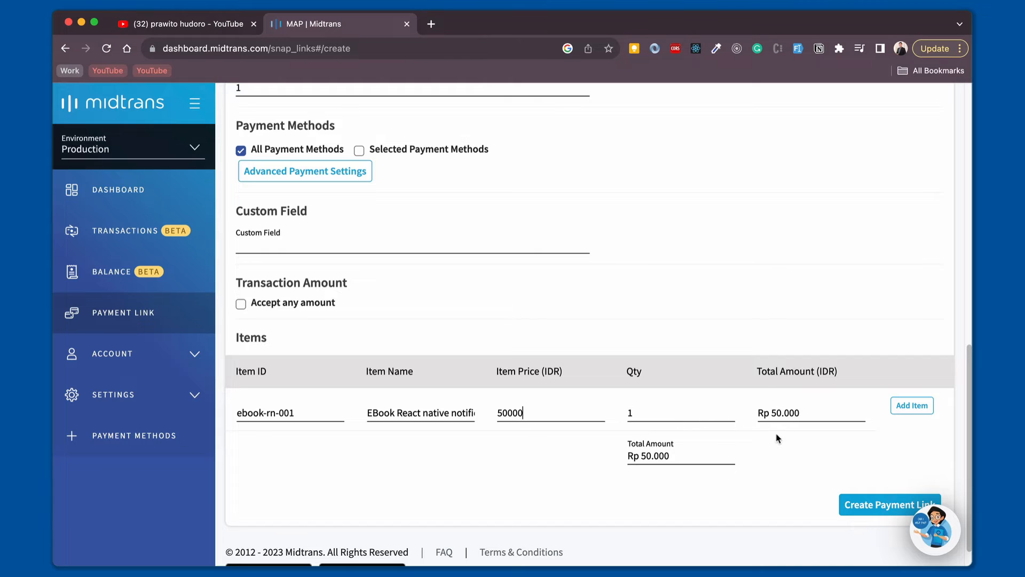
Step: Set the e-book item's quantity to 1 and create the payment link
click(662, 416)
key(BackSpace)
text(2)
key(BackSpace)
text(1)
scroll(756, 456, down, 1)
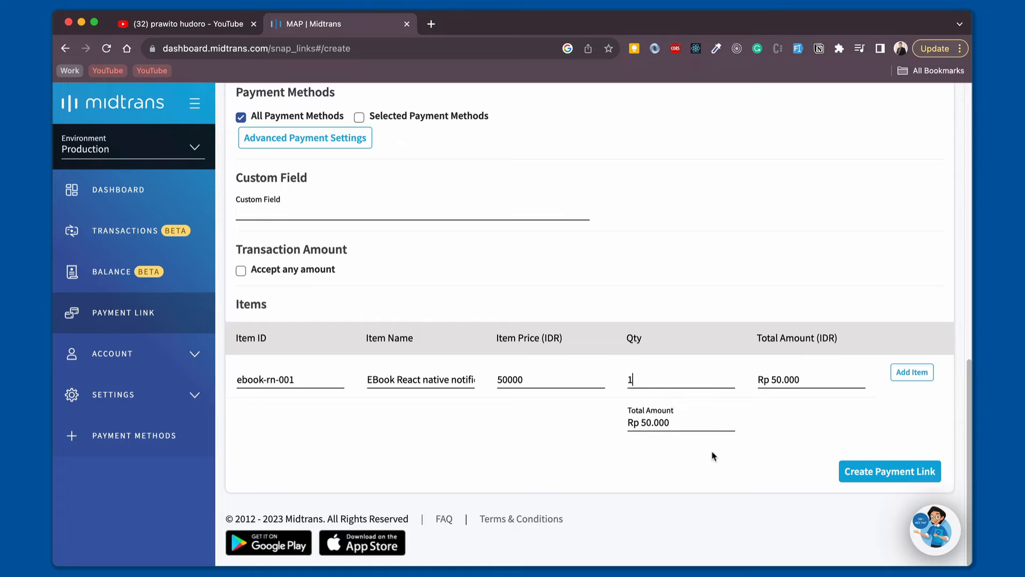
click(854, 474)
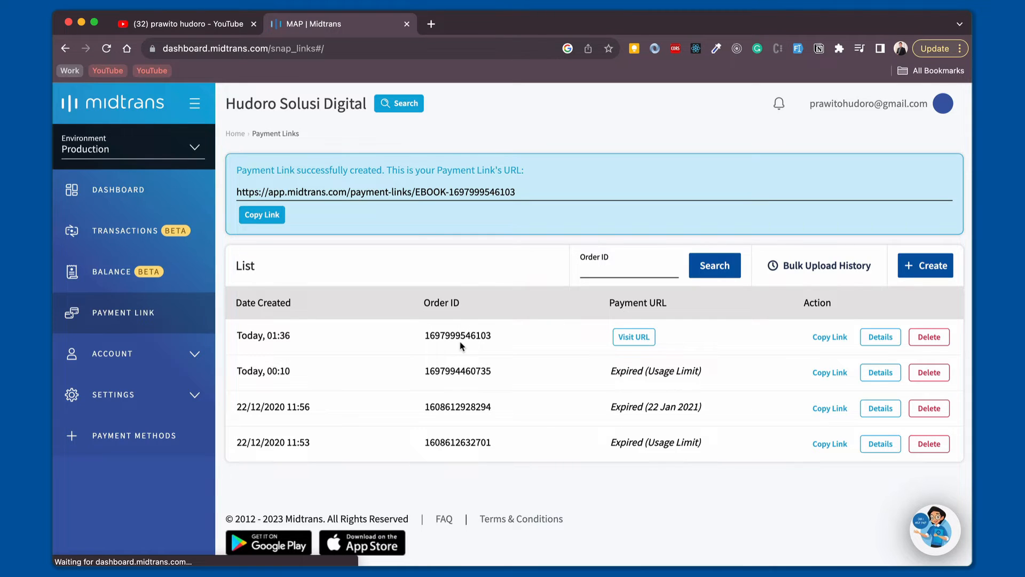
Step: Copy the newest payment link's URL and open it in a new browser tab
click(816, 344)
click(829, 342)
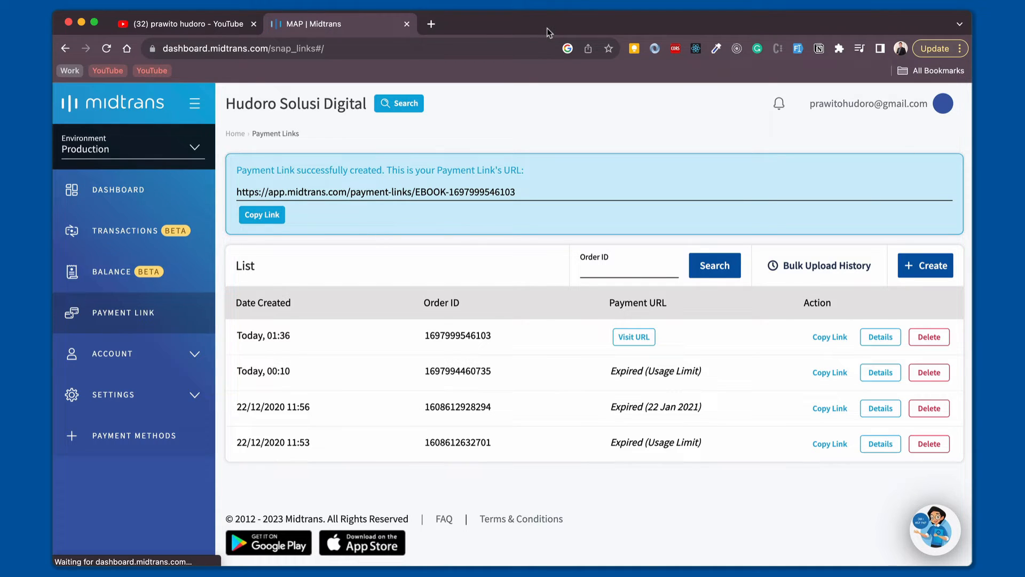
click(432, 26)
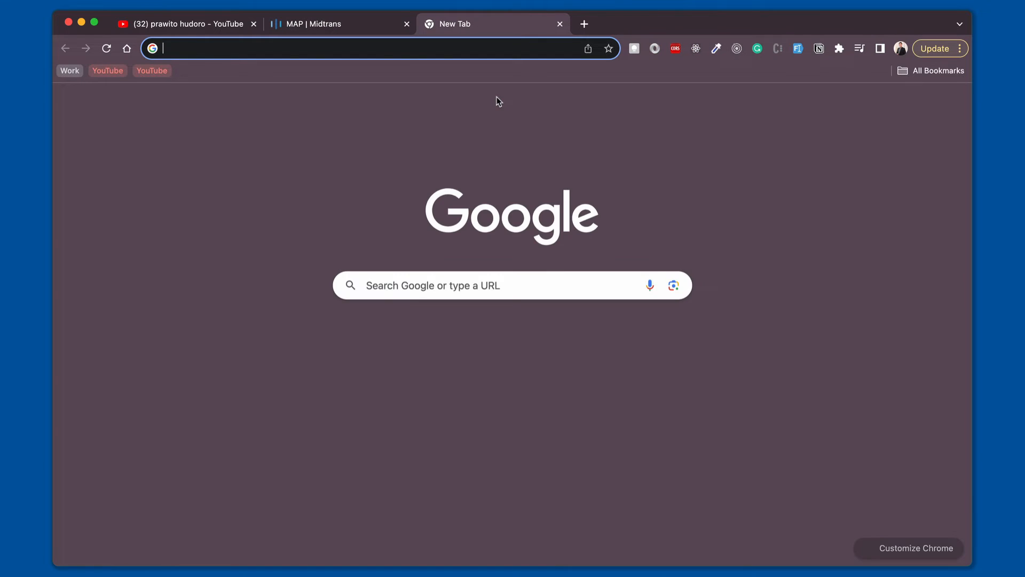
key(super+v)
key(Return)
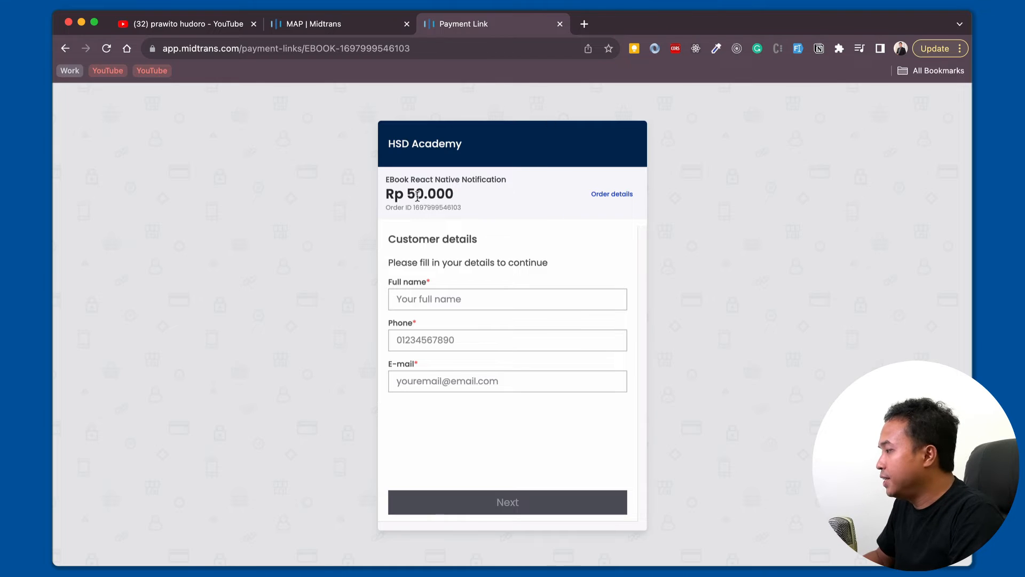
Step: Fill in the customer's full name, phone and e-mail from the saved profile and continue to the payment methods
click(406, 295)
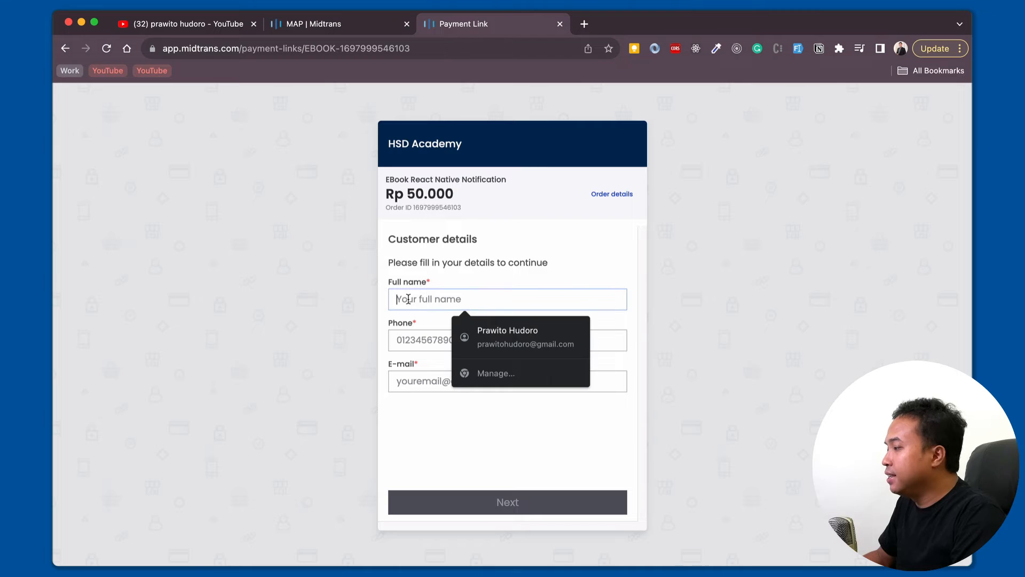
click(491, 335)
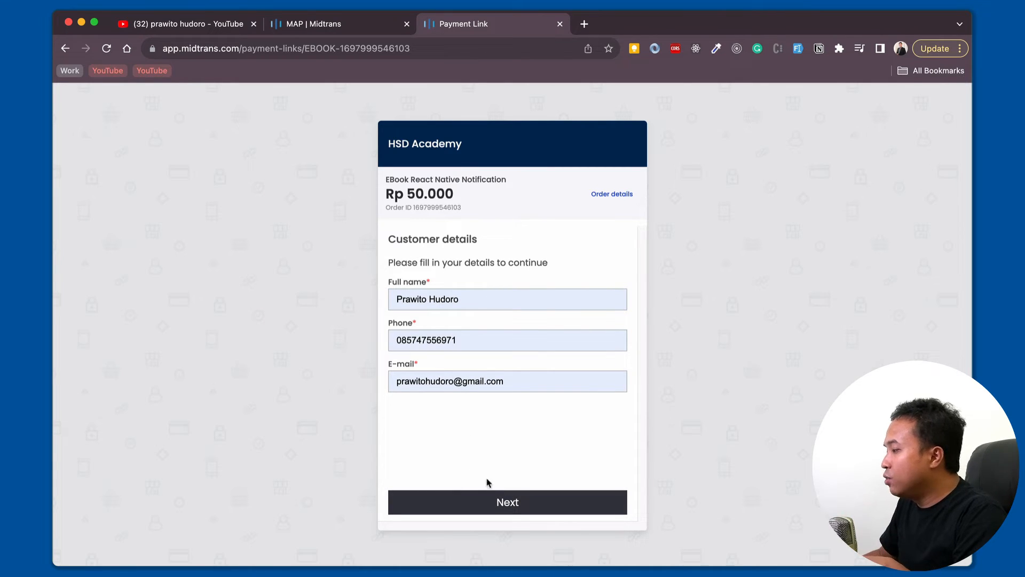
click(513, 506)
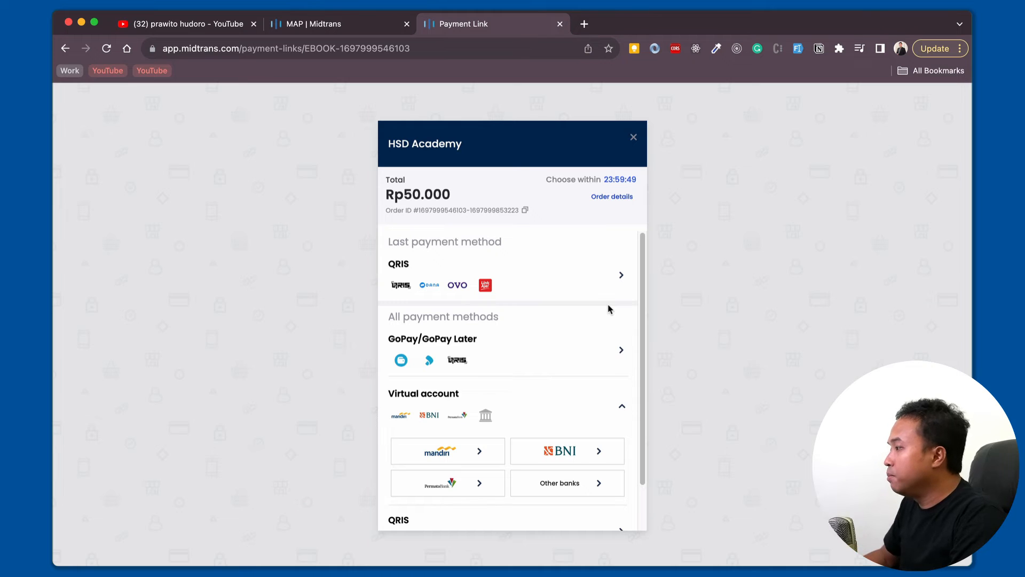
Step: Return to the Midtrans dashboard and switch its environment to Sandbox
click(344, 30)
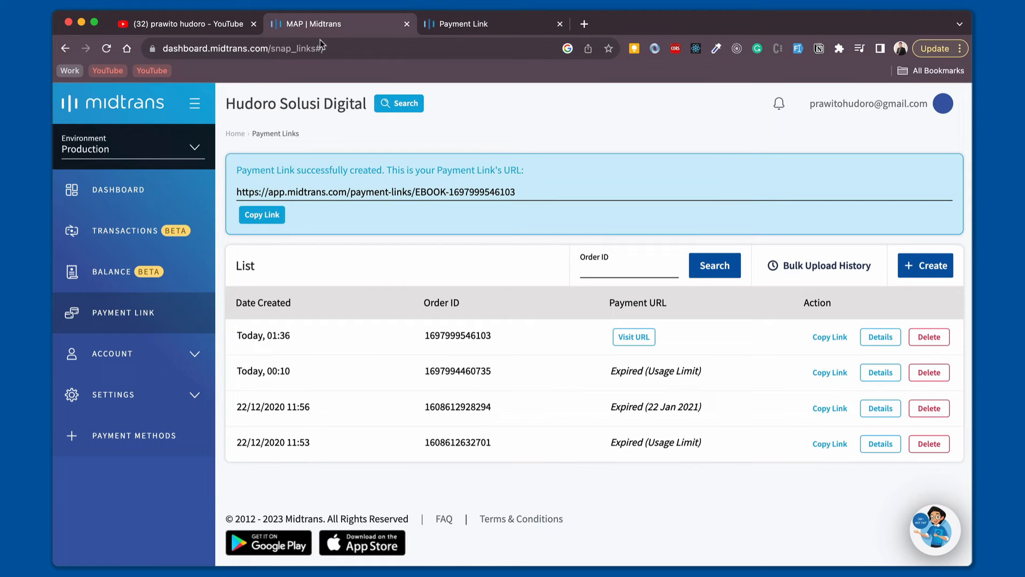
click(139, 147)
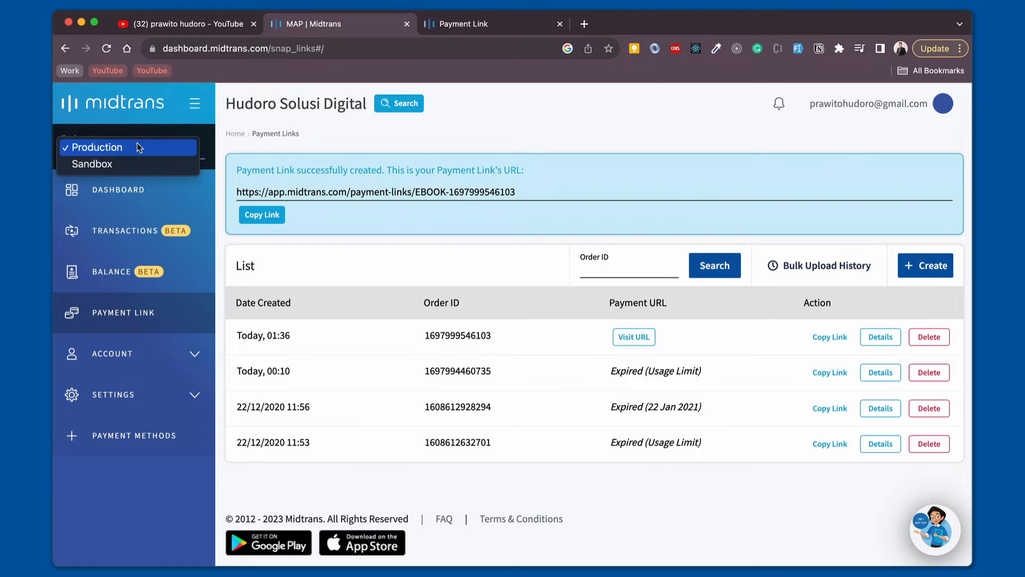
click(138, 163)
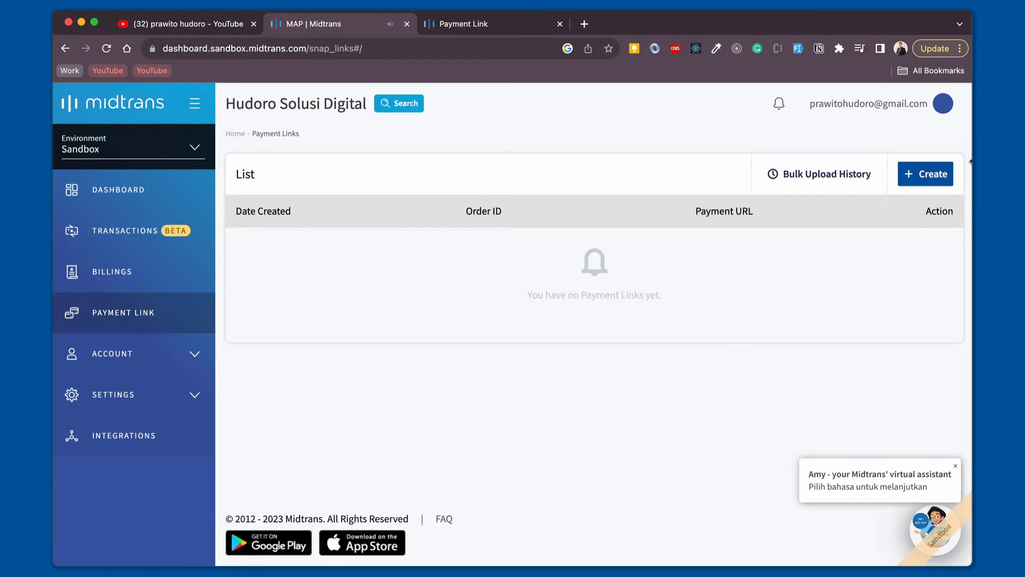
Step: Start a single payment link titled "Ebook React Native Notification" and add the prefix "EBOOK-" to its payment link ID
click(938, 175)
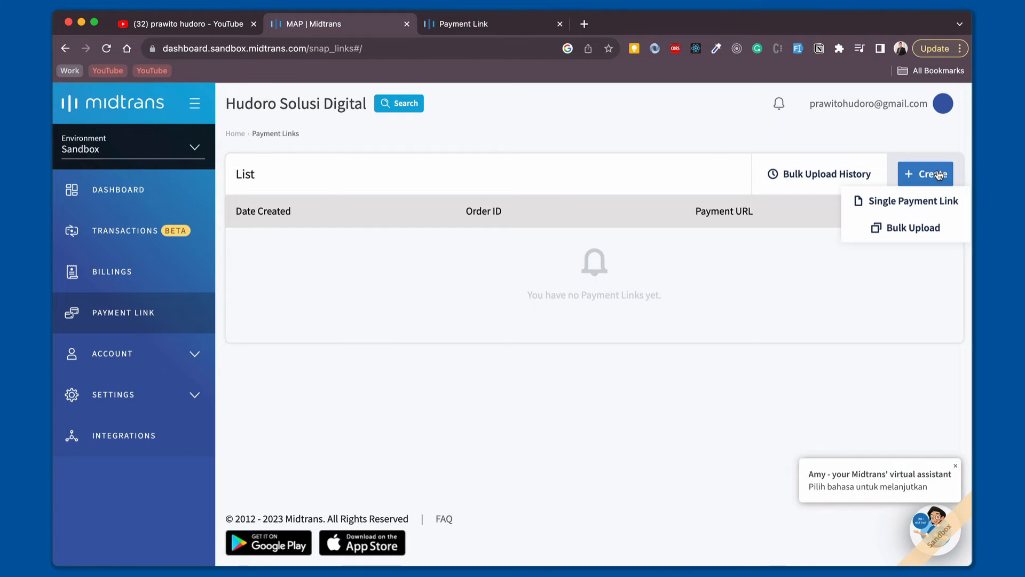
click(926, 201)
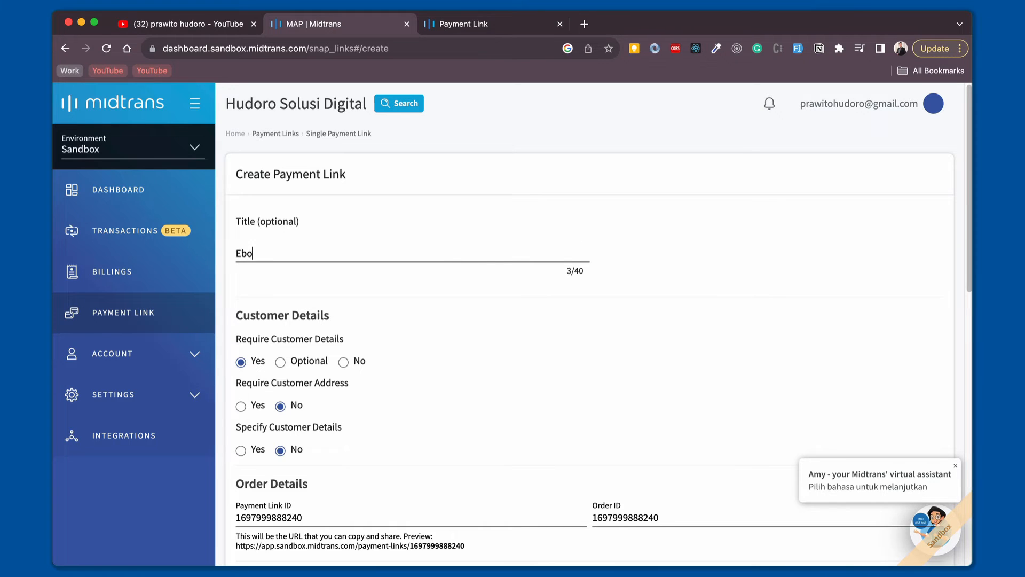
text(ok React Native Notification)
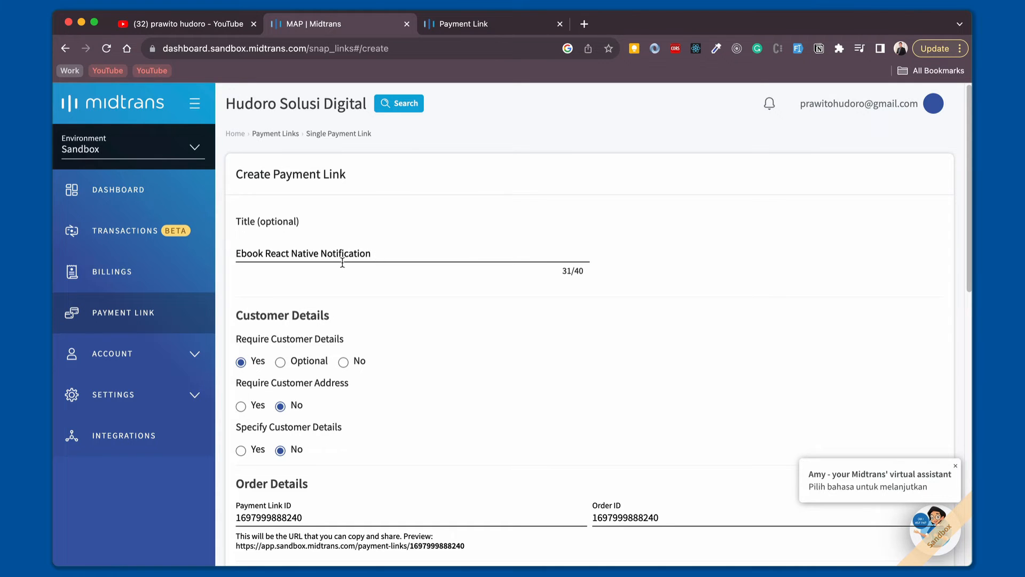
scroll(350, 350, down, 3)
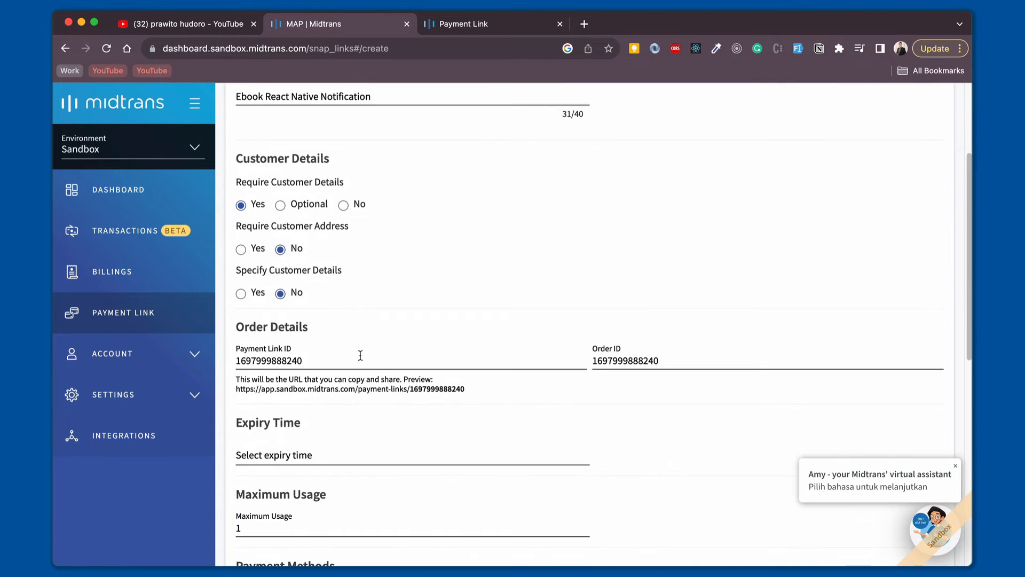
text(EBOOK-)
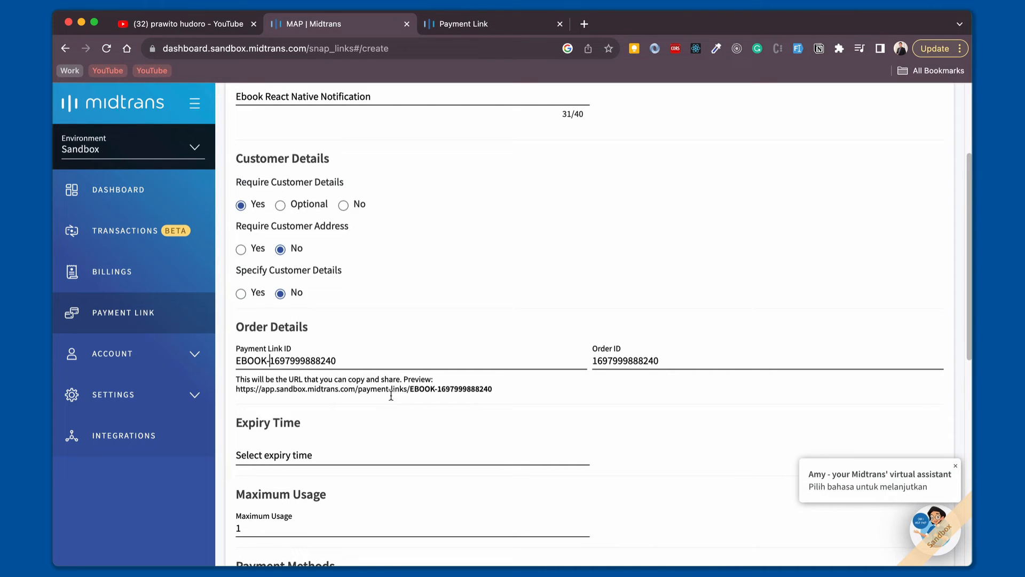
Step: Make the transaction accept any amount, with a preset amount of Rp 50.000
scroll(391, 395, down, 3)
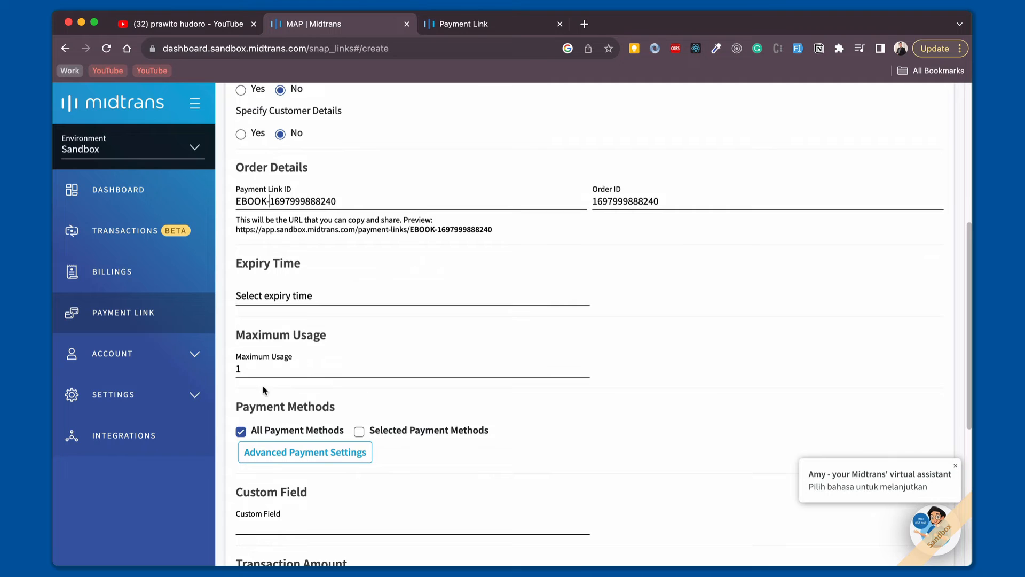
scroll(338, 483, down, 2)
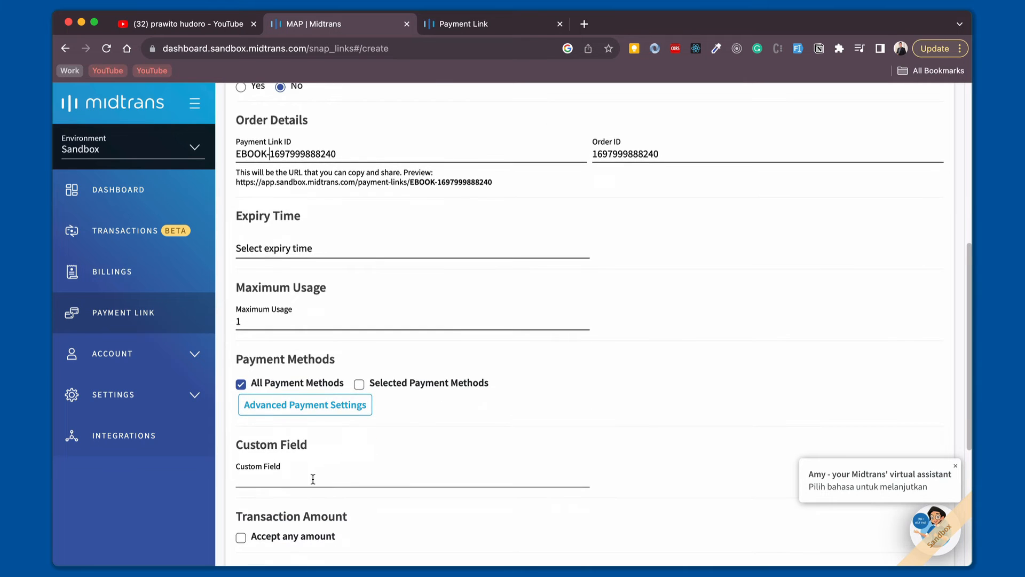
scroll(324, 483, down, 2)
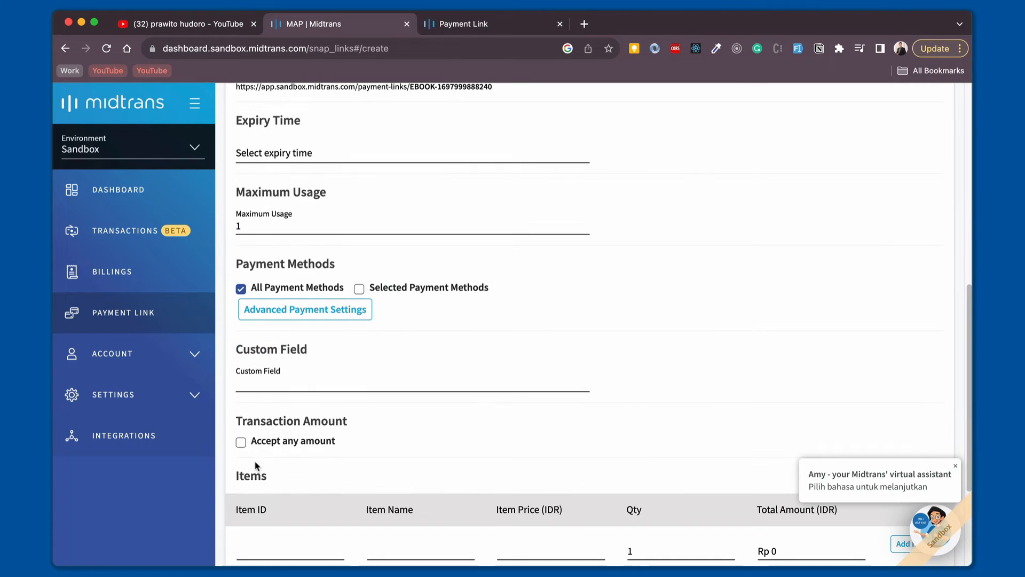
click(305, 446)
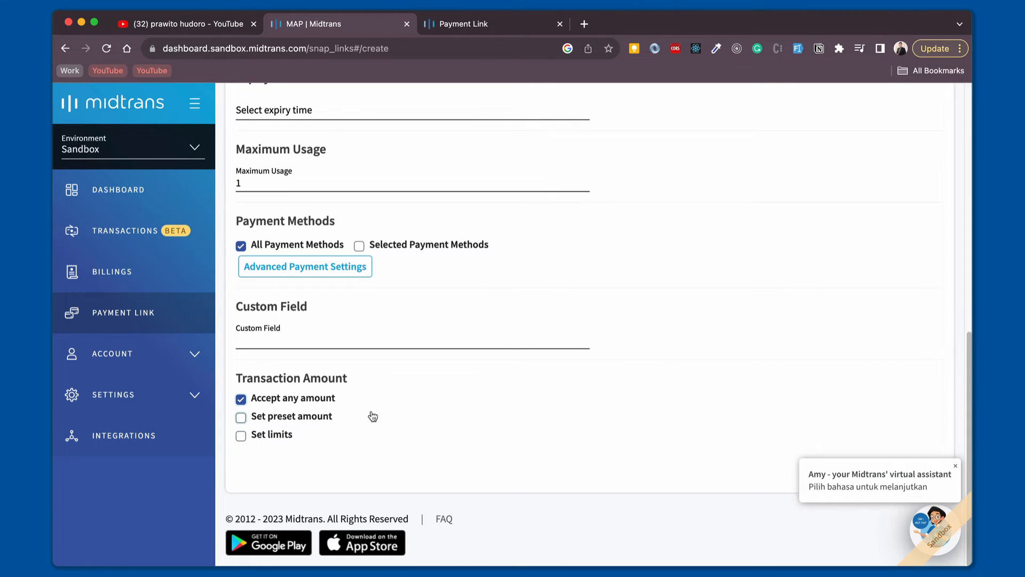
click(314, 422)
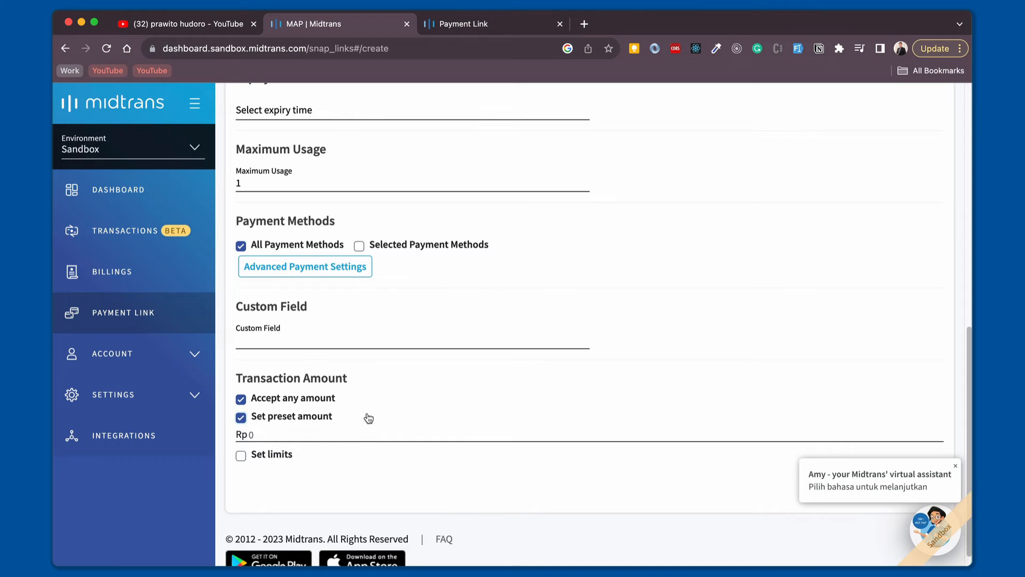
text(50.000)
Step: Enable amount limits with a minimum of Rp 50.000 and create the sandbox payment link
click(279, 460)
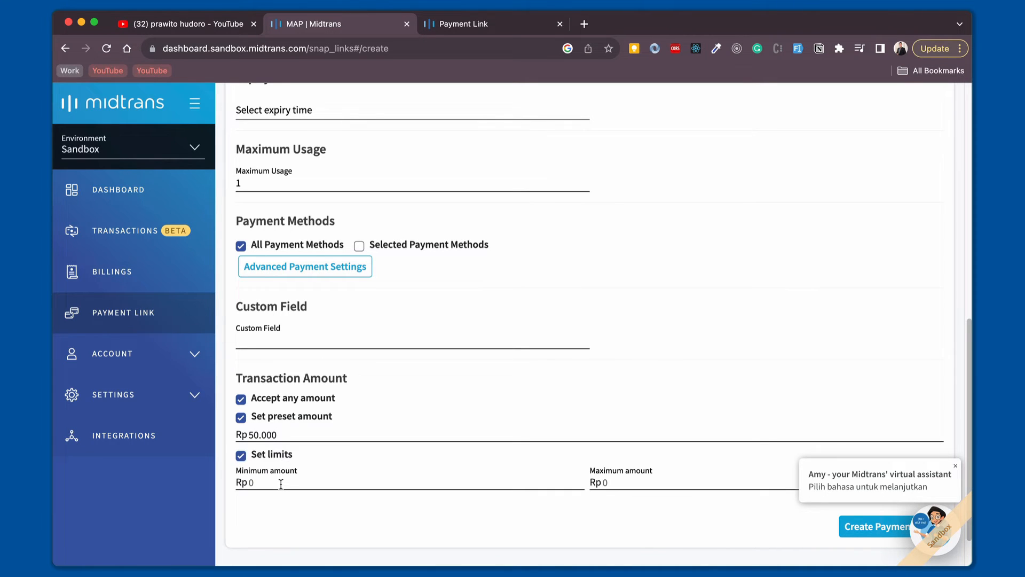
text(50.000)
scroll(623, 510, down, 2)
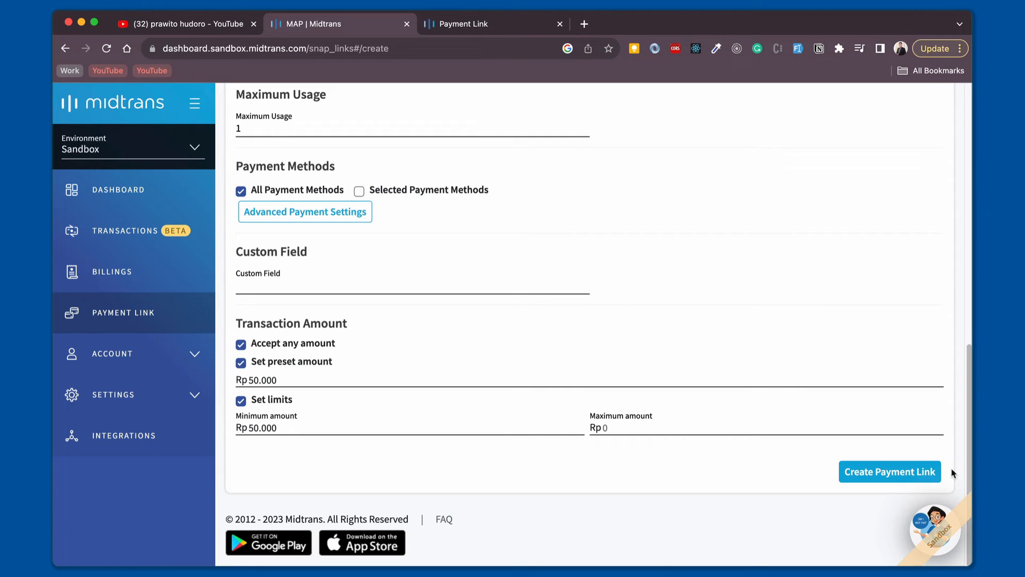
click(890, 475)
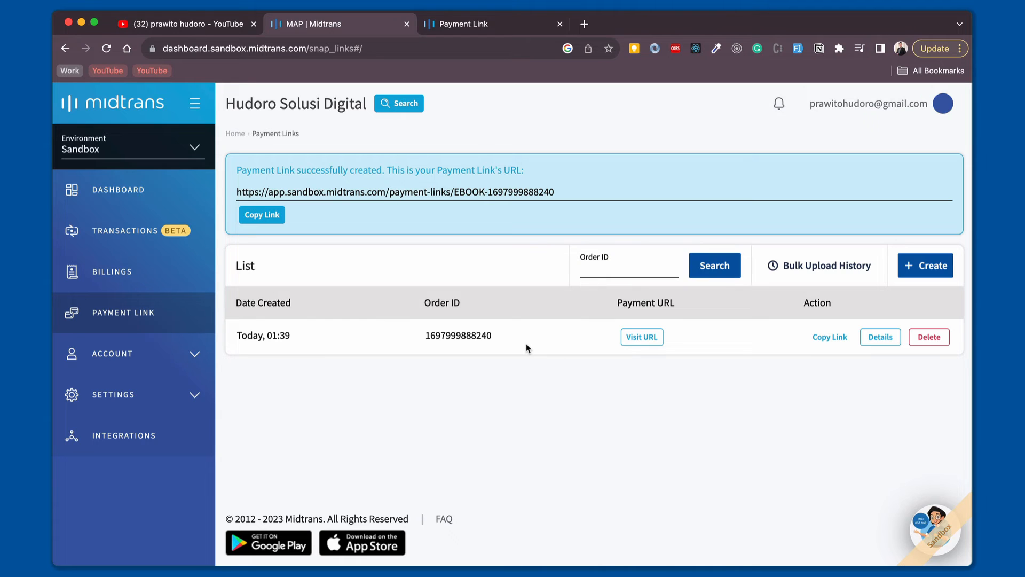
Step: Copy the sandbox payment link's URL and open it in a new browser tab
click(832, 338)
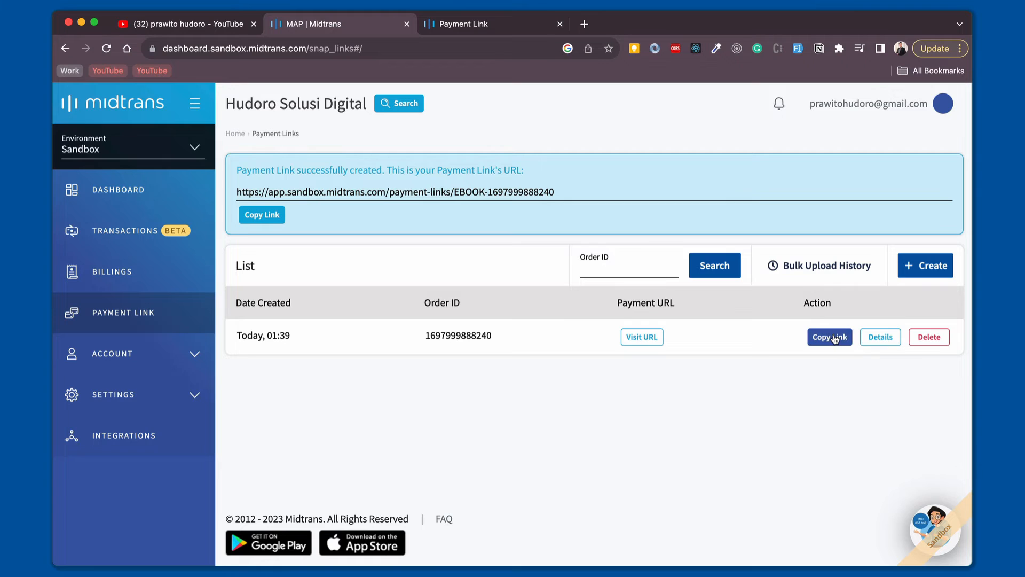
click(587, 27)
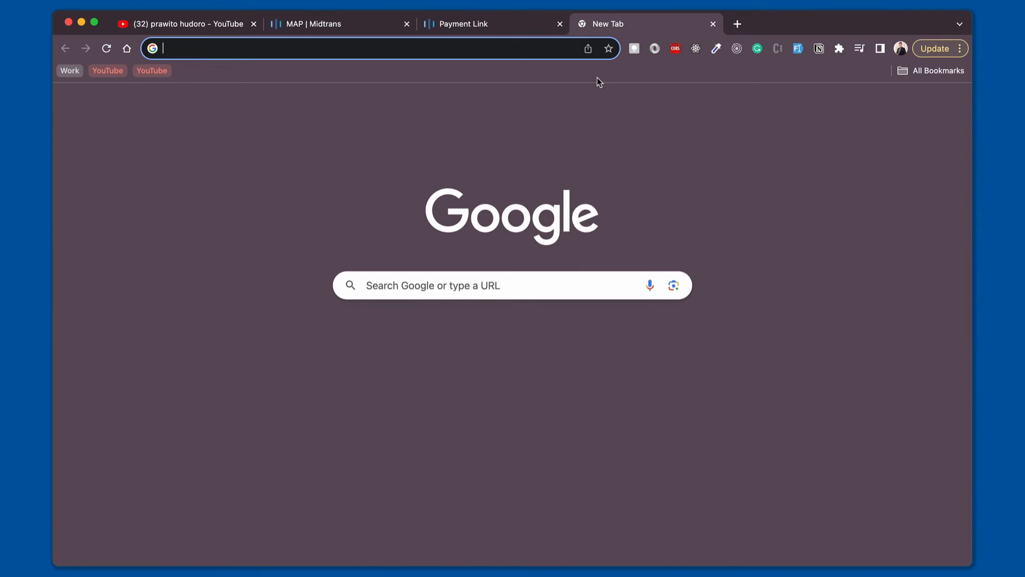
key(super+v)
key(Return)
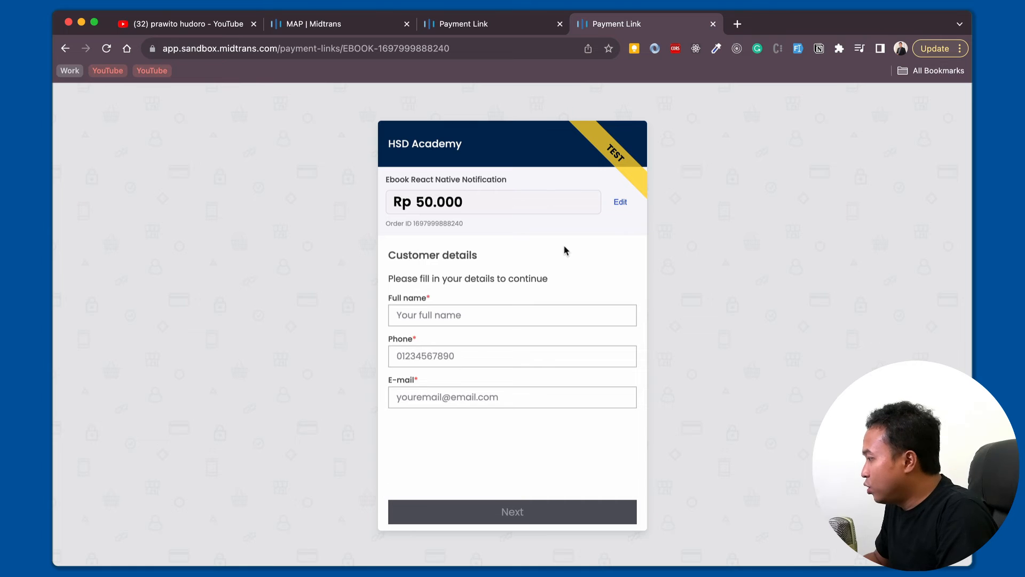
Step: Compare the total on the production payment page with the amount field on the sandbox payment page
click(466, 24)
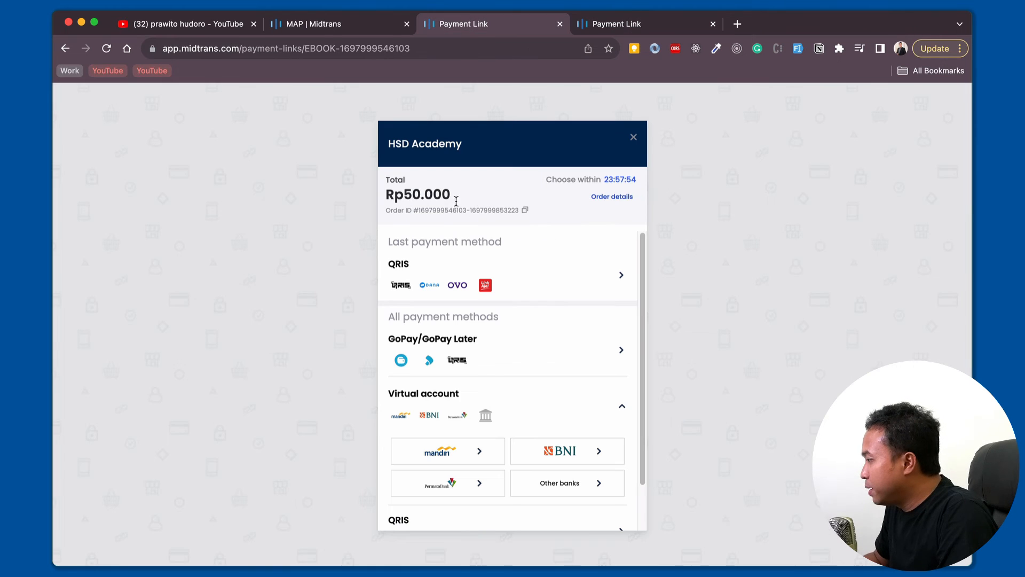
drag(444, 192, 374, 201)
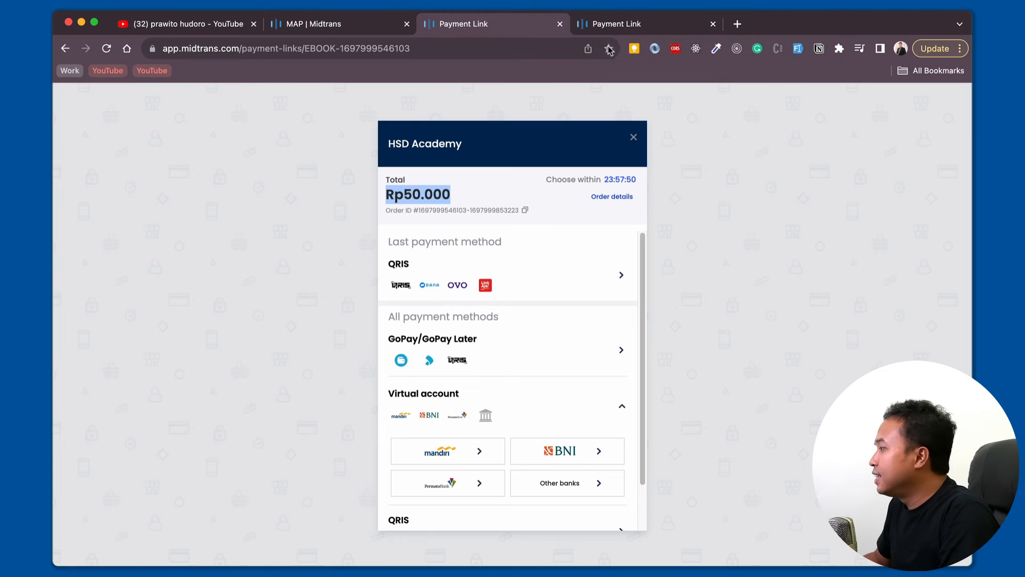
click(618, 27)
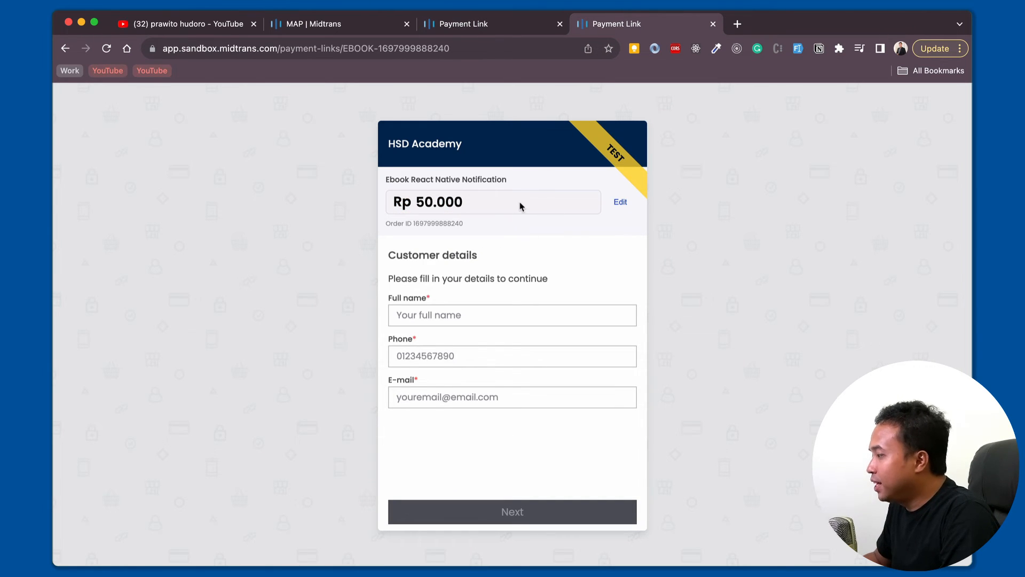
Step: Change the payment amount on the sandbox page to Rp 55.000 and save it
click(617, 204)
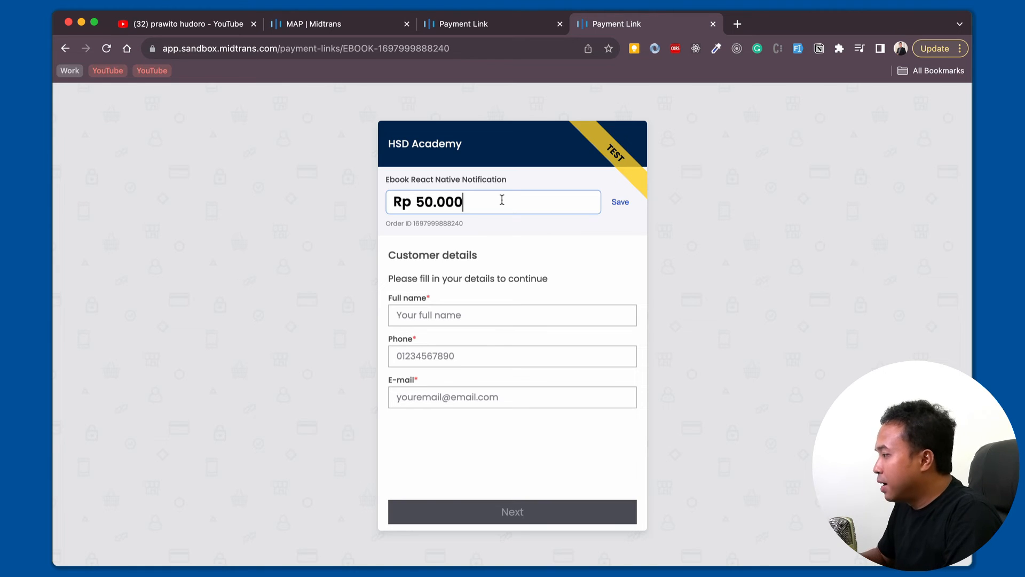
key(Left)
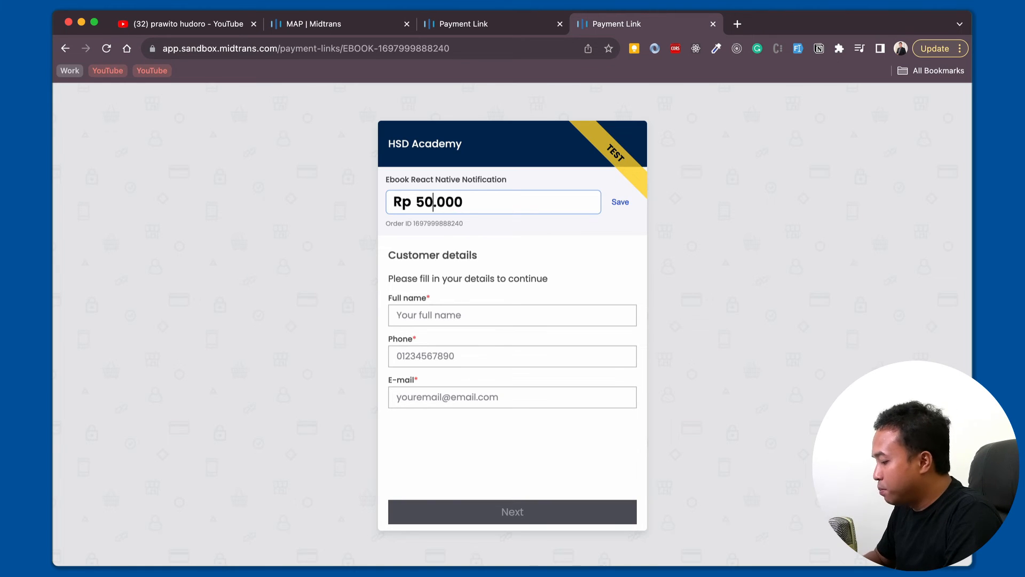
key(BackSpace)
text(5)
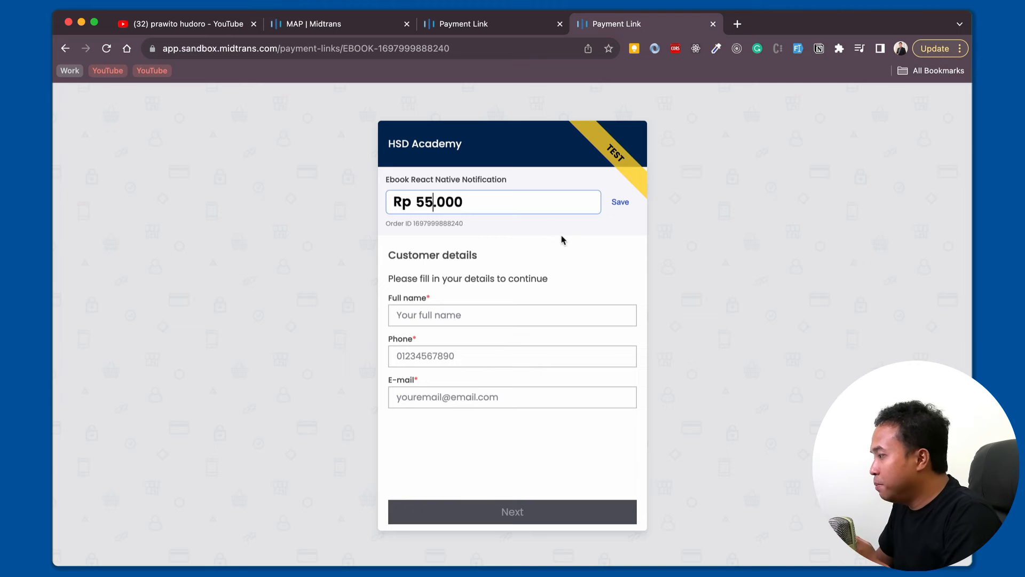
key(Return)
Step: Fill in the customer's full name, phone and e-mail on the sandbox payment page from the saved profile
click(553, 316)
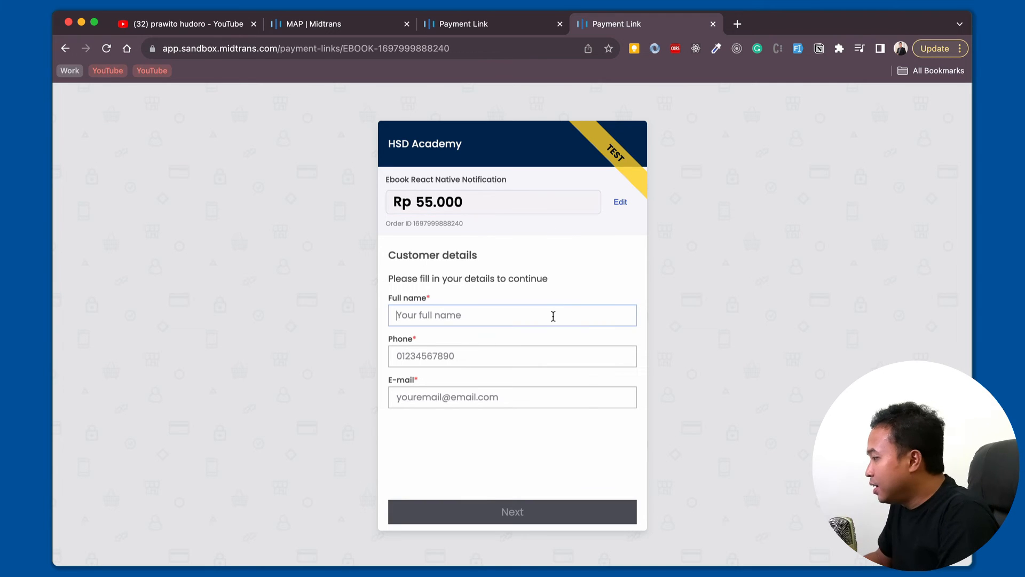
click(539, 352)
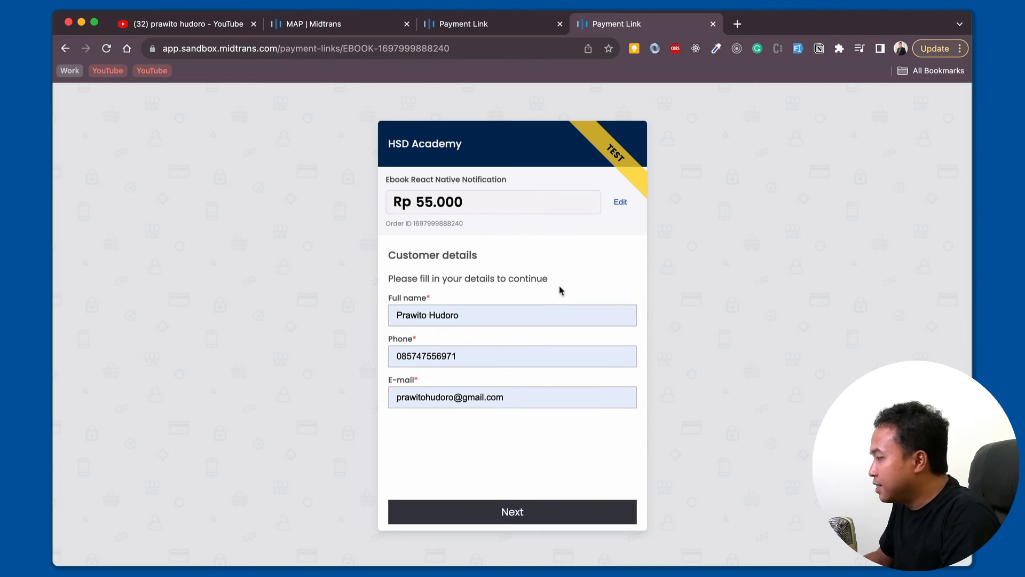
Step: Continue to the sandbox payment methods, and open the Midtrans documentation page Testing Payment on Sandbox in a new tab
click(526, 518)
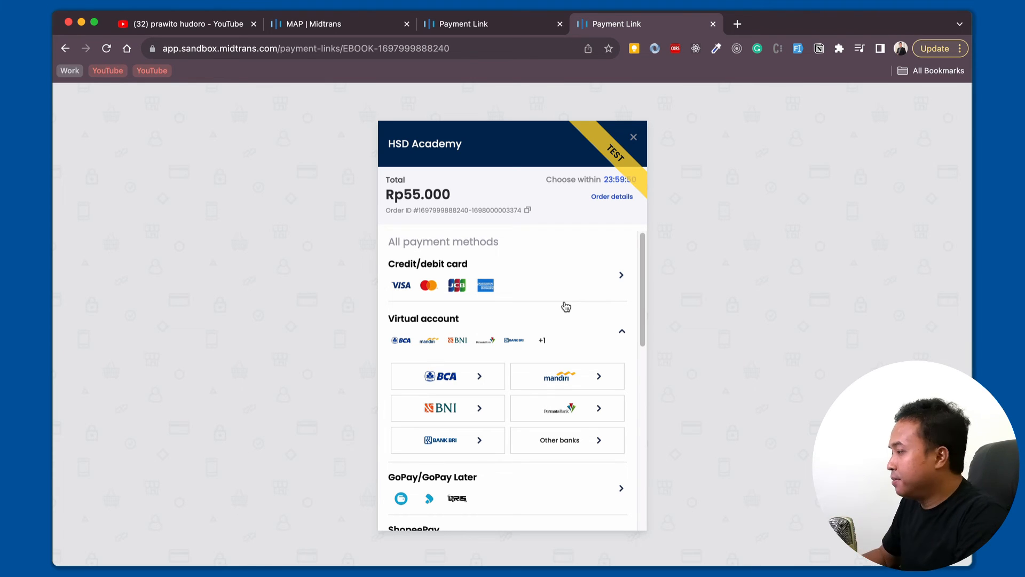
click(738, 27)
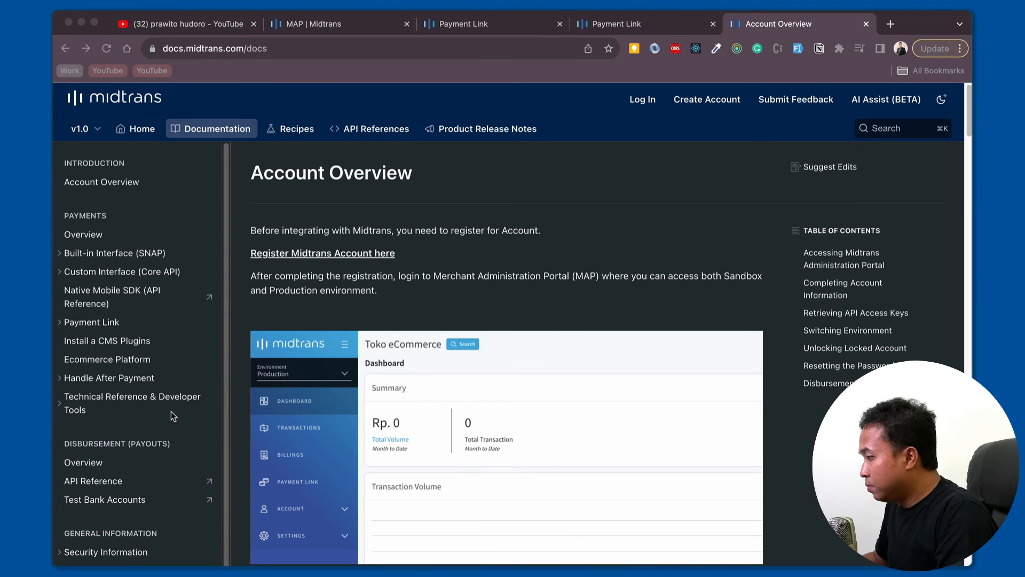
click(80, 411)
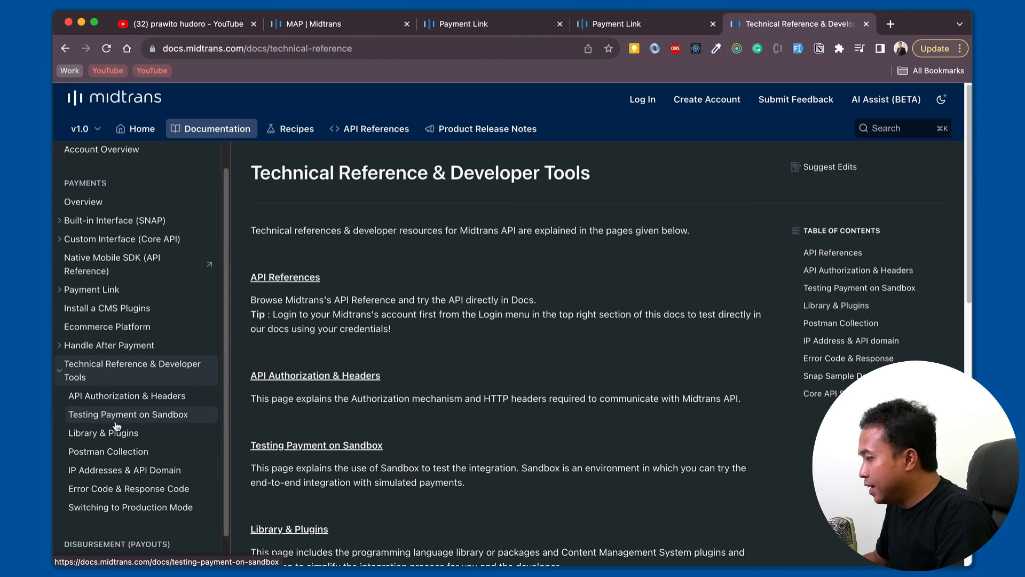
click(118, 424)
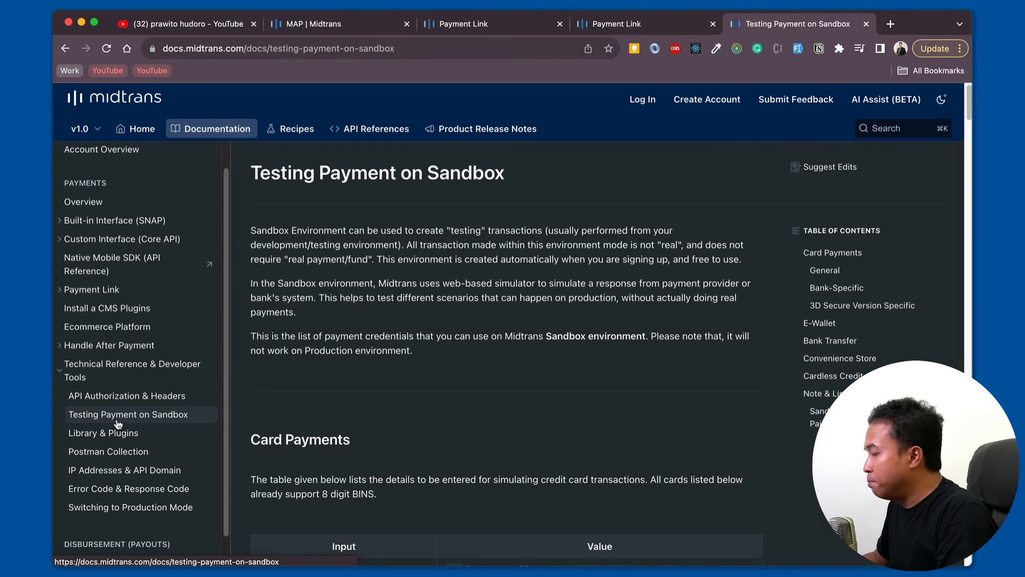
Step: Examine the documentation's card payment test credentials, including the general and bank-specific card tables
key(super+l)
scroll(556, 393, down, 5)
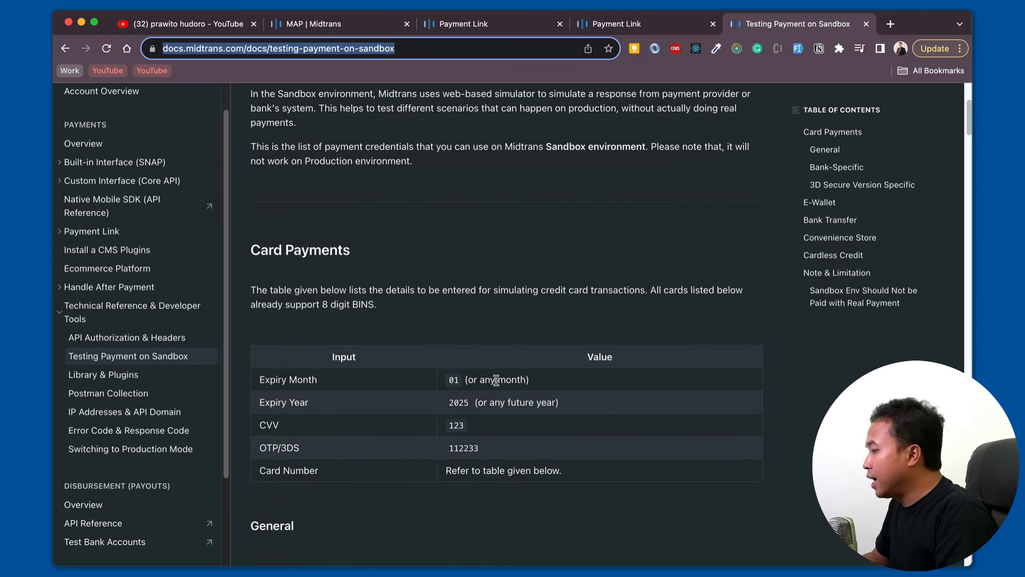
scroll(440, 453, down, 1)
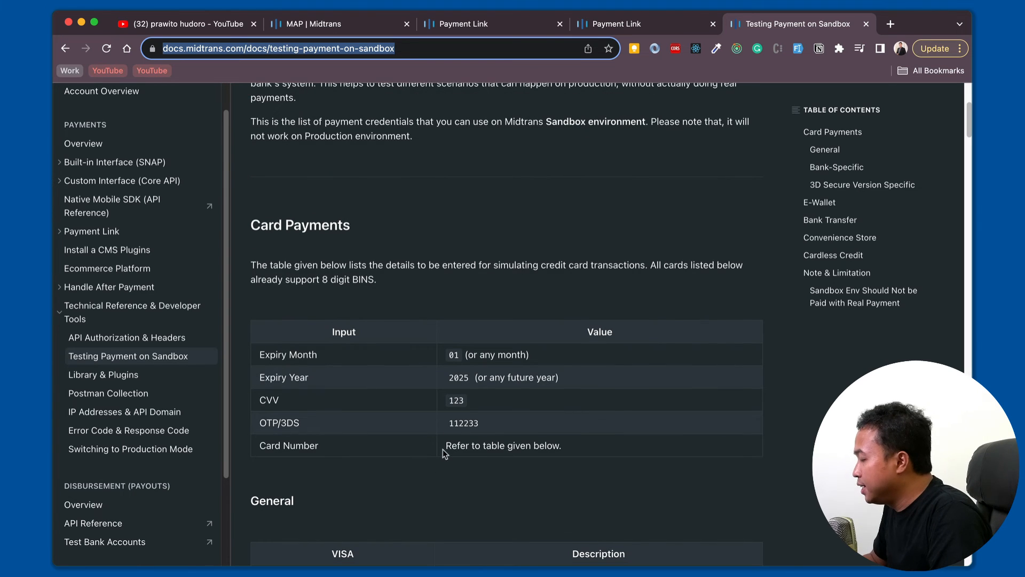
scroll(444, 449, down, 10)
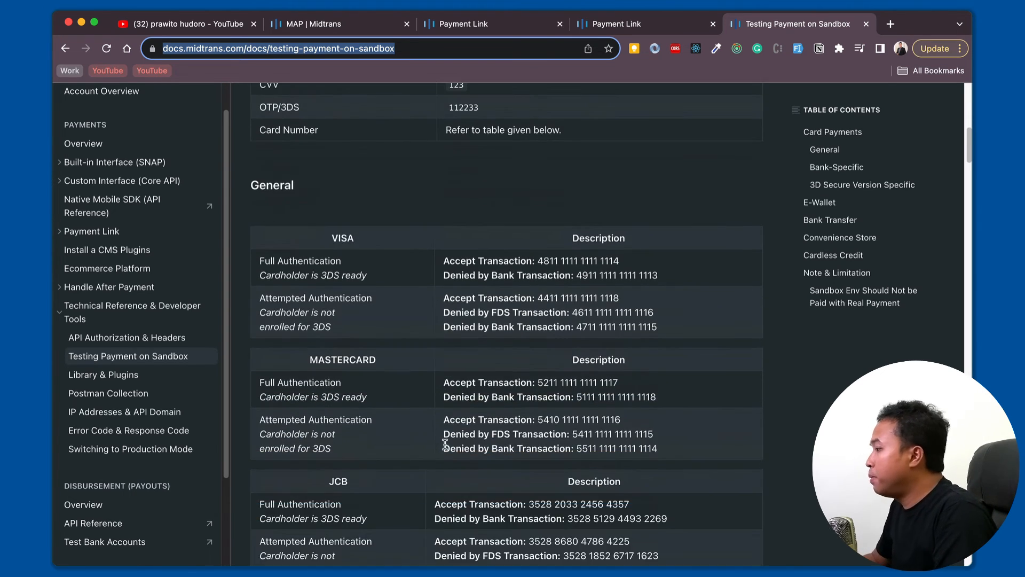
scroll(445, 445, down, 5)
scroll(492, 401, down, 20)
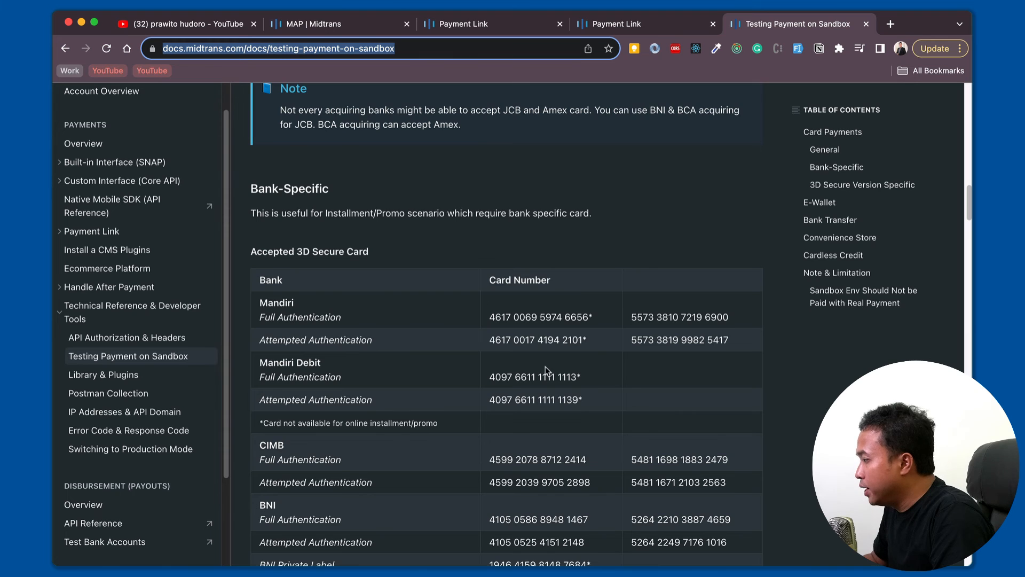
scroll(546, 370, up, 20)
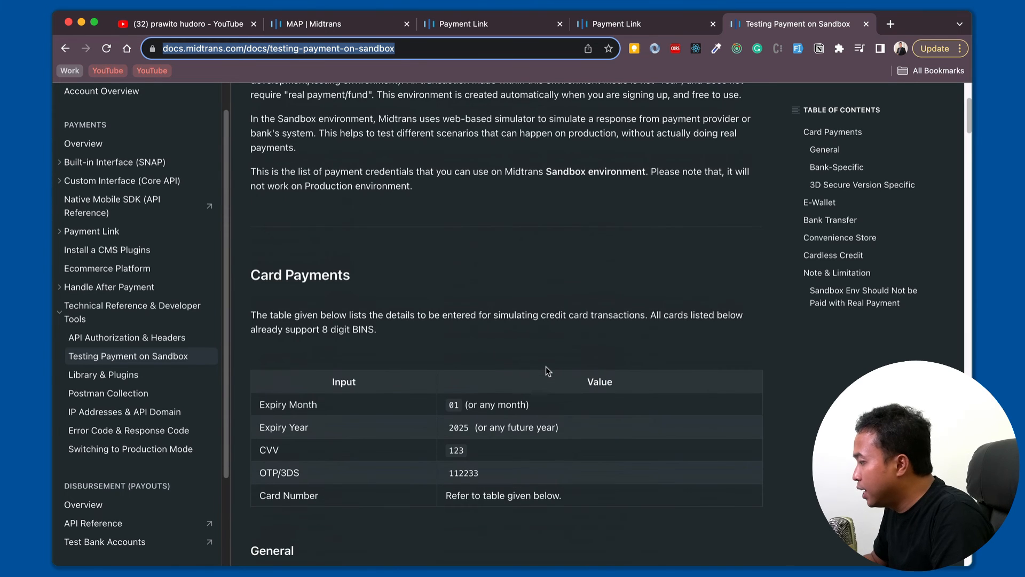
scroll(546, 368, down, 2)
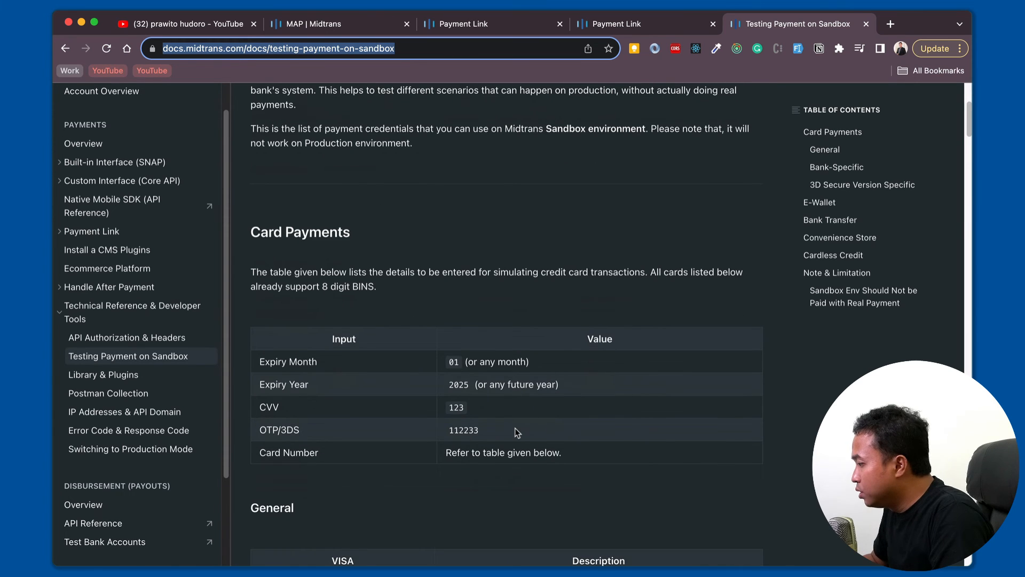
scroll(518, 435, down, 6)
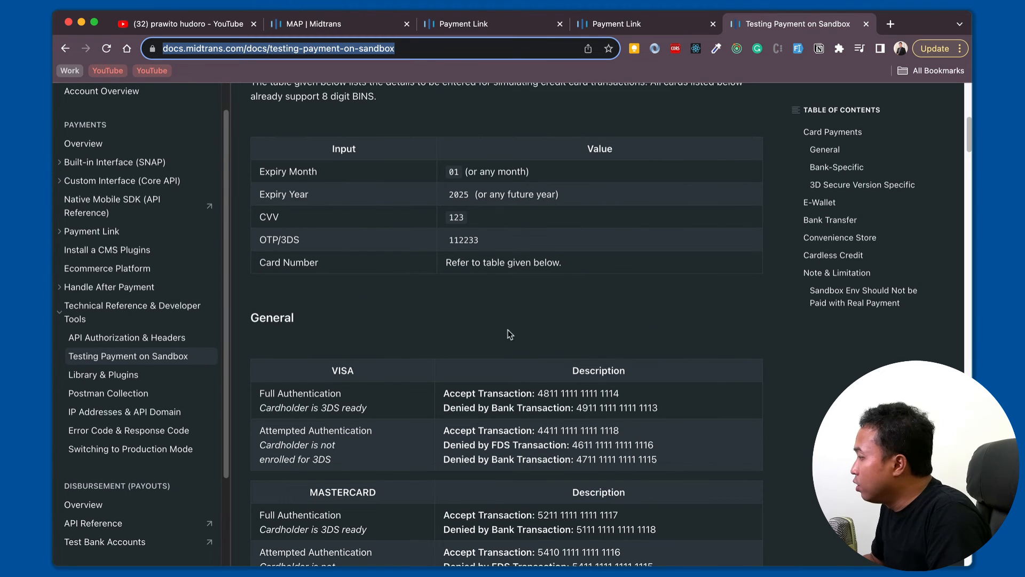
Step: Submit the customer details on the sandbox payment page and choose Credit/debit card as the payment method
click(501, 32)
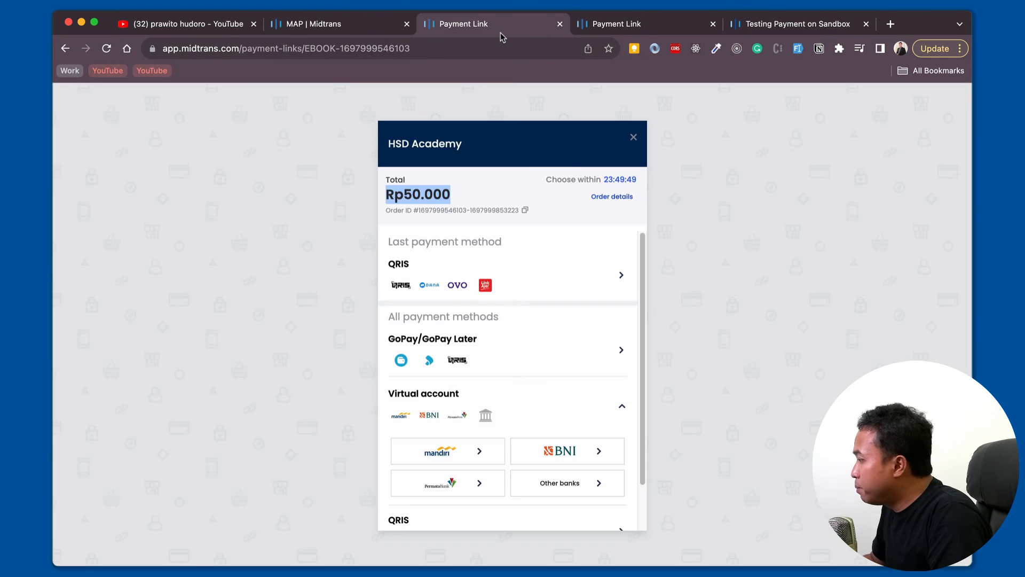
click(608, 28)
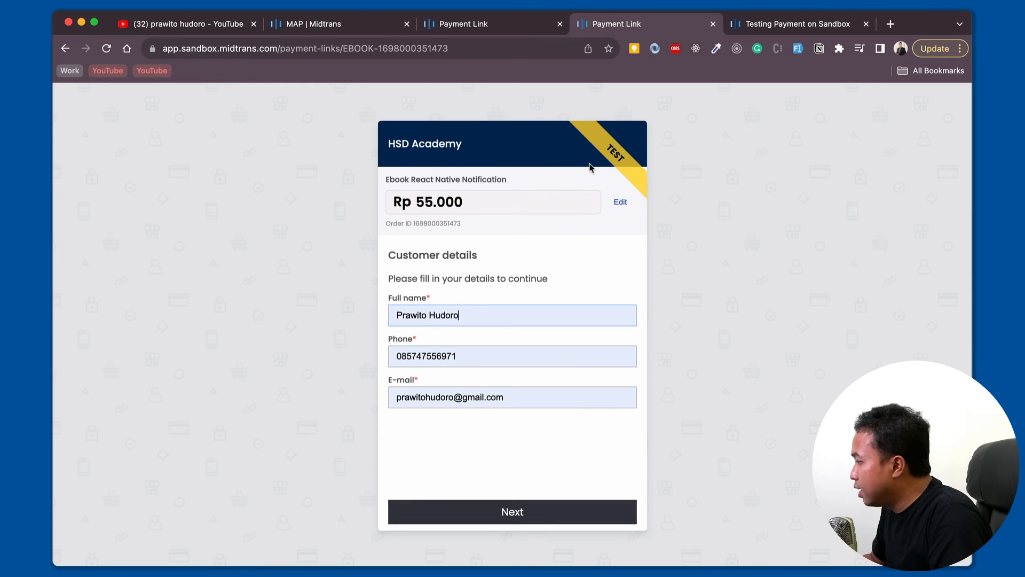
click(559, 505)
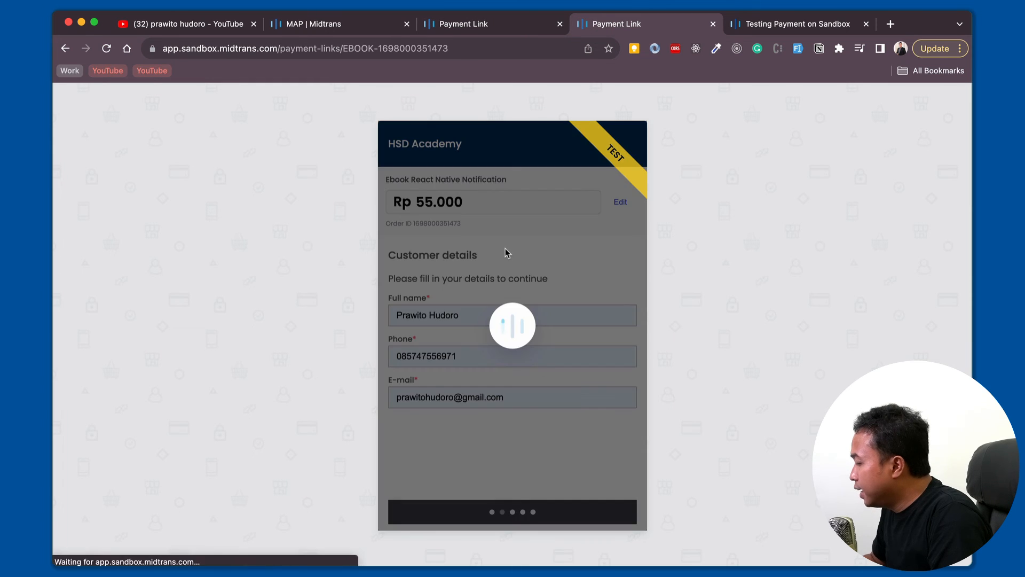
scroll(500, 379, down, 1)
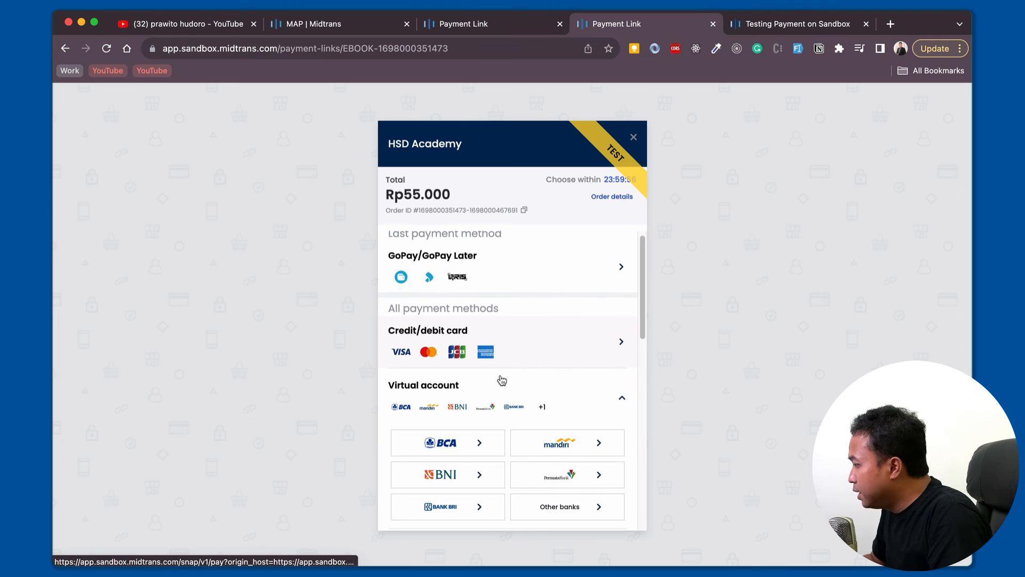
click(531, 356)
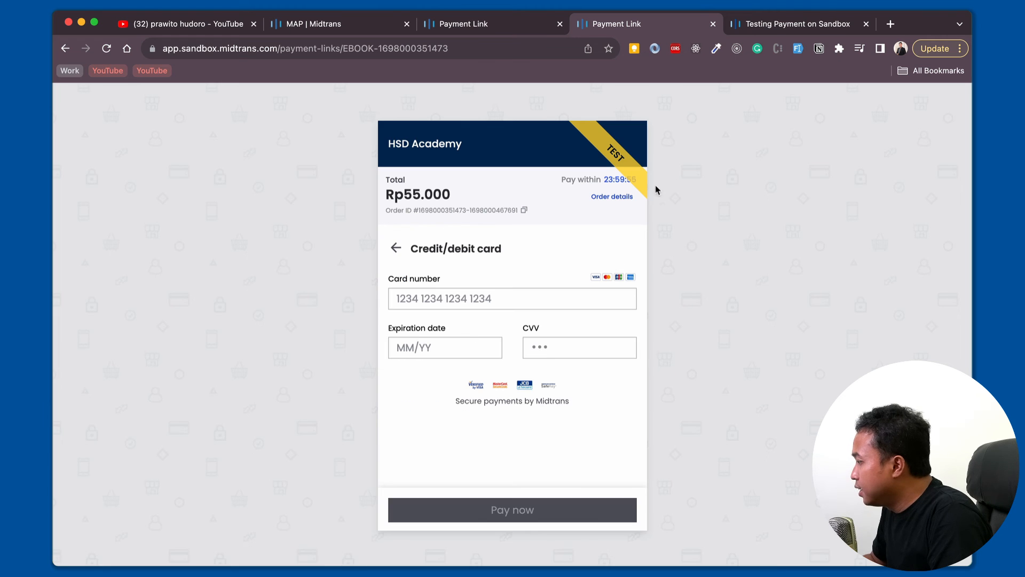
Step: Copy the VISA full-authentication Accept Transaction test card number from the documentation into the payment form's card number
click(765, 24)
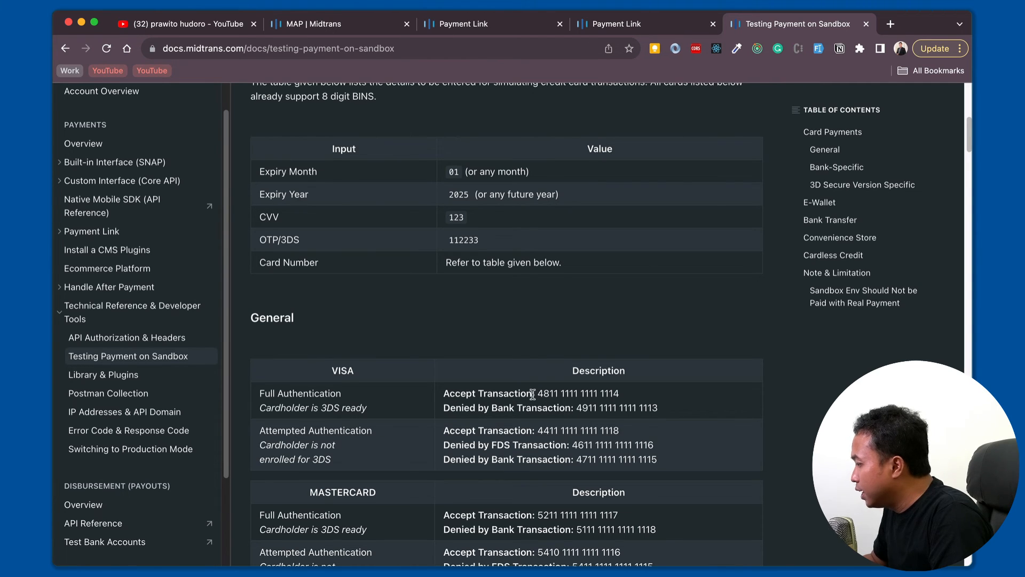
drag(537, 394, 621, 394)
key(super+c)
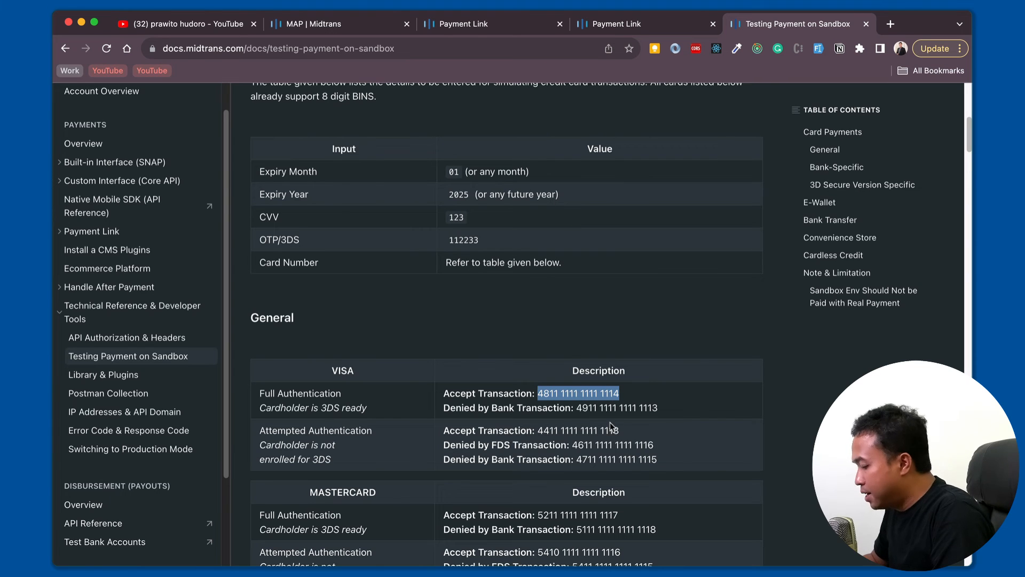
click(645, 26)
click(536, 302)
key(super+v)
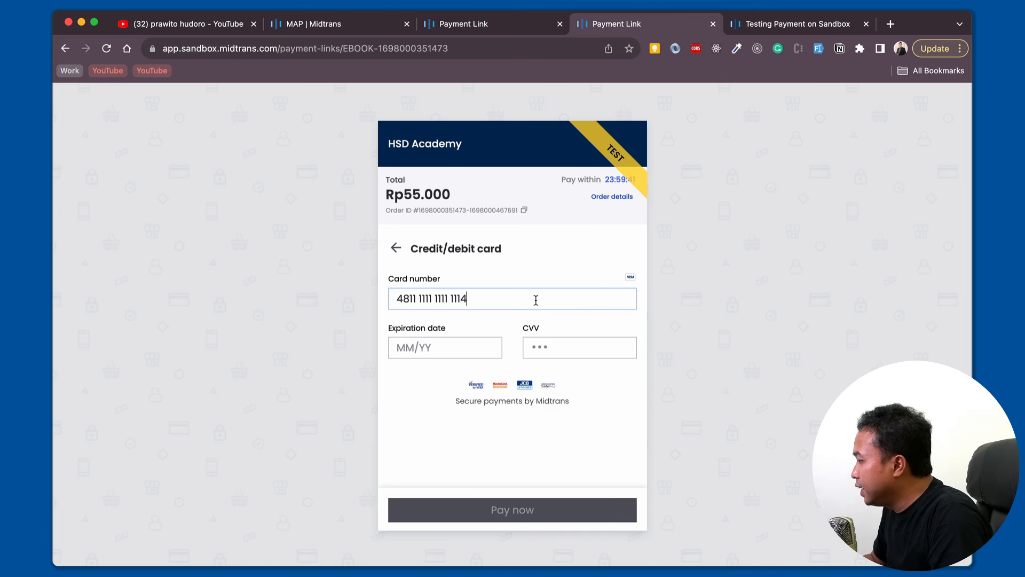
Step: Check the test expiry values in the documentation and set the card's expiration date to 01/25
key(ctrl+Tab)
scroll(528, 258, up, 1)
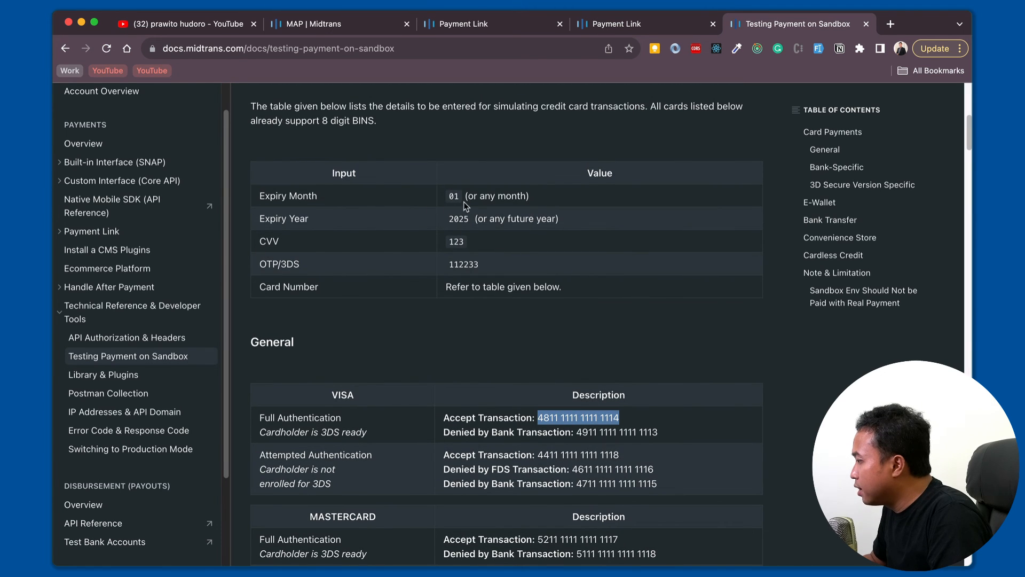
click(653, 30)
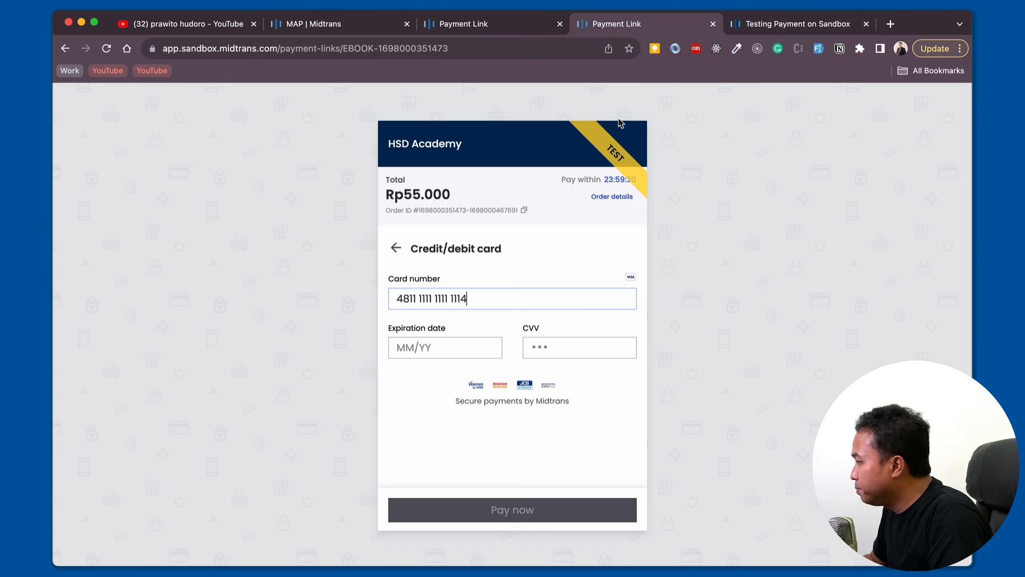
click(486, 349)
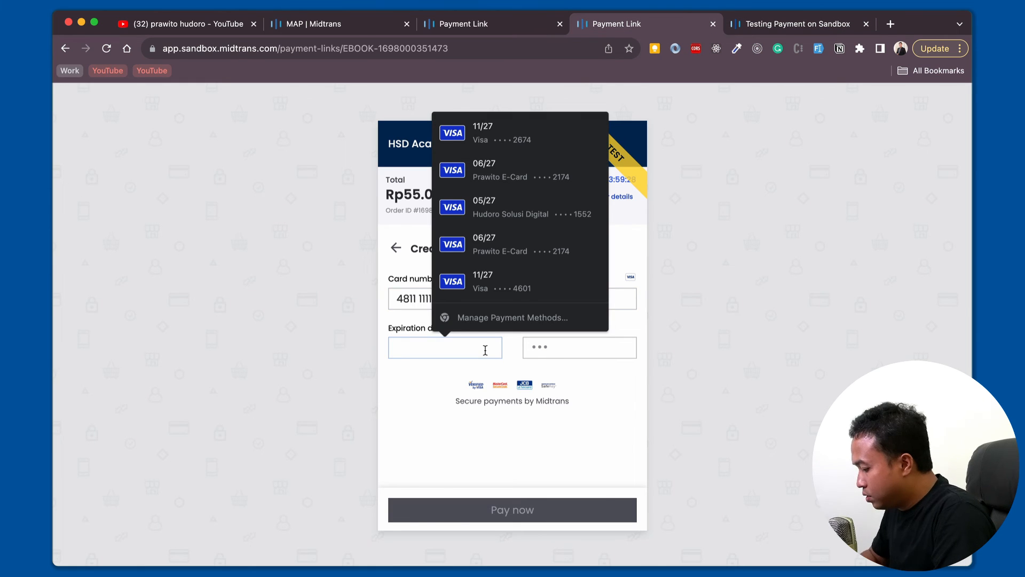
text(01/25)
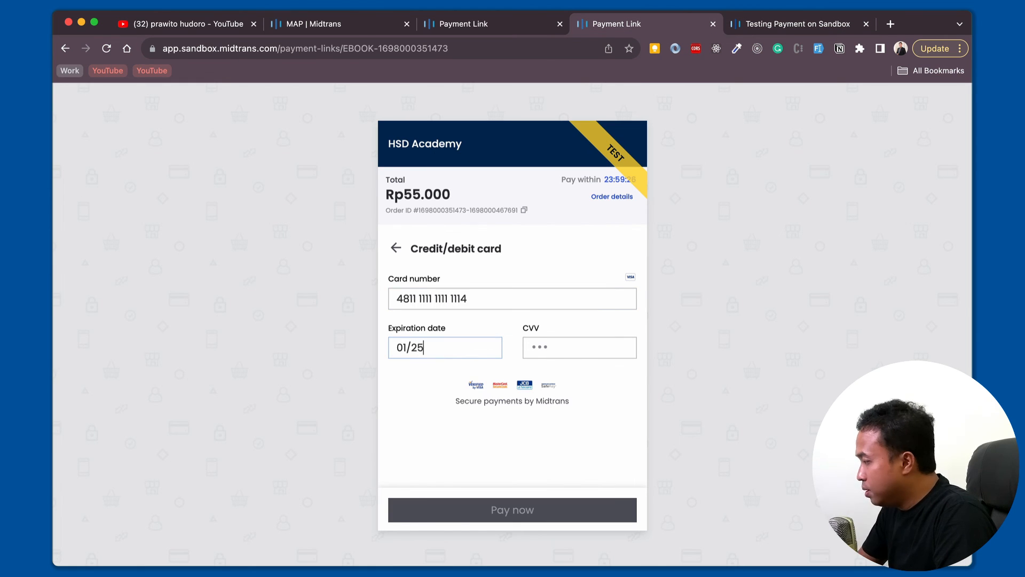
Step: Look up the test CVV in the documentation, enter it in the card form and submit the payment
click(772, 27)
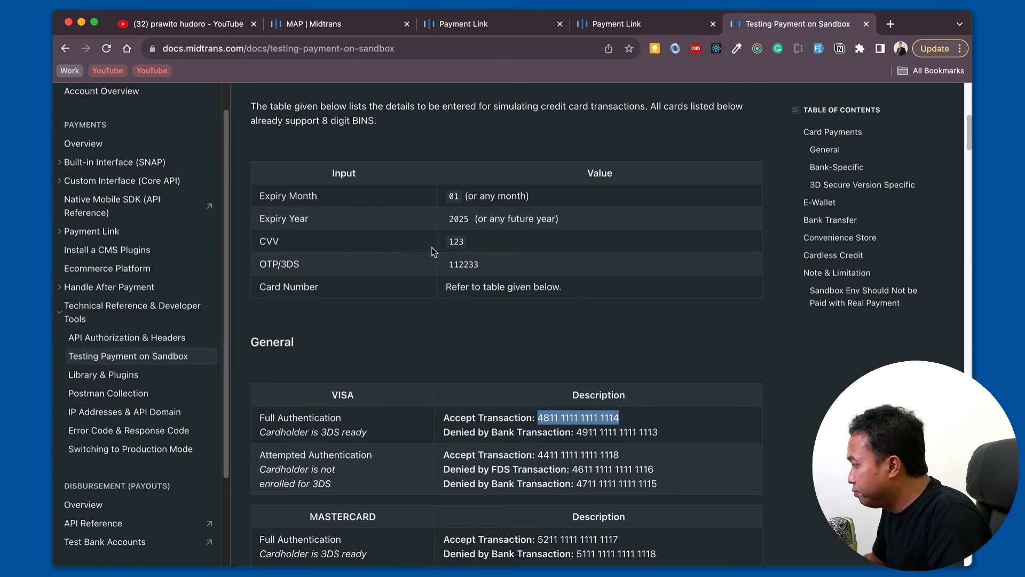
click(616, 23)
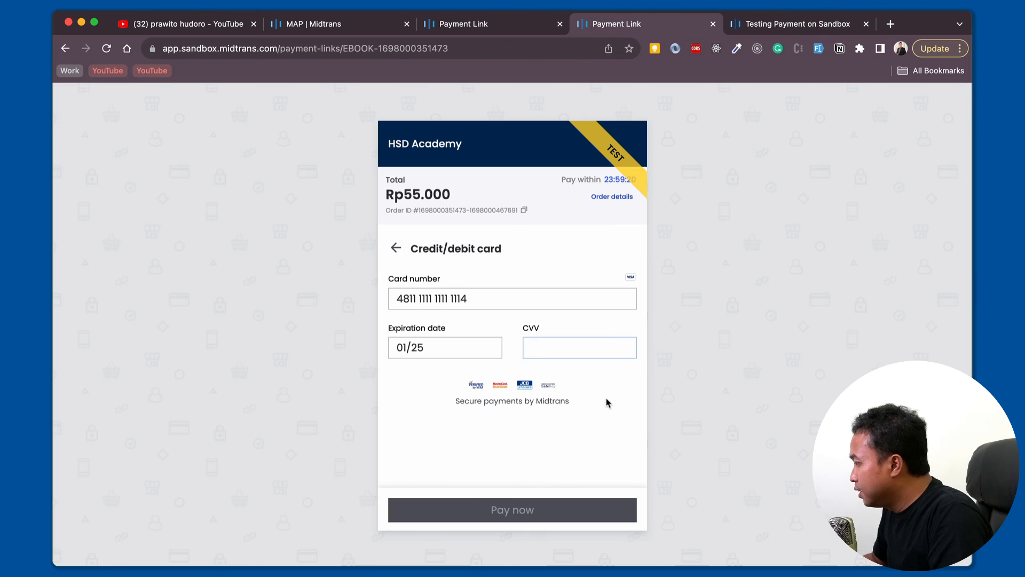
text(3)
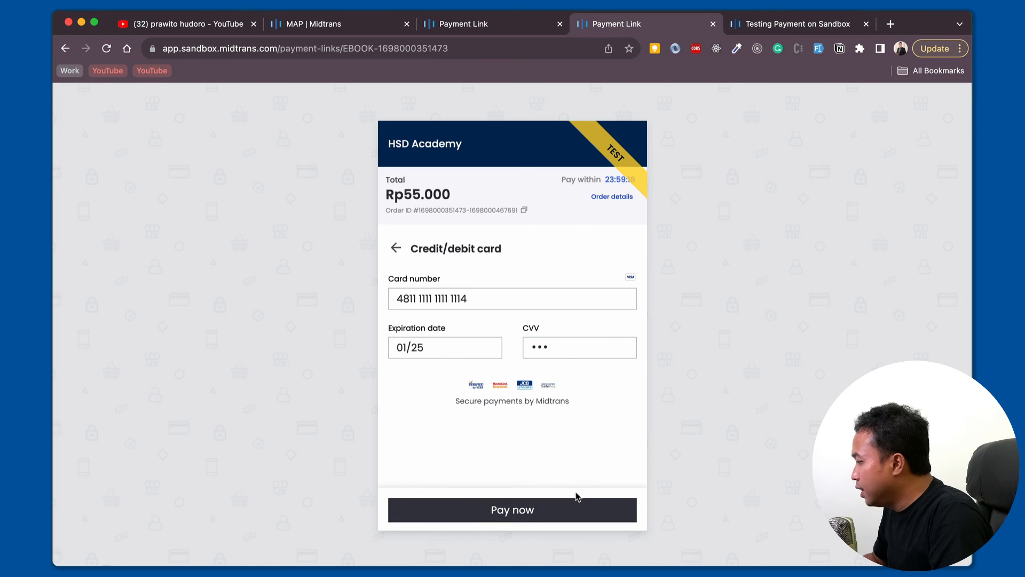
click(578, 514)
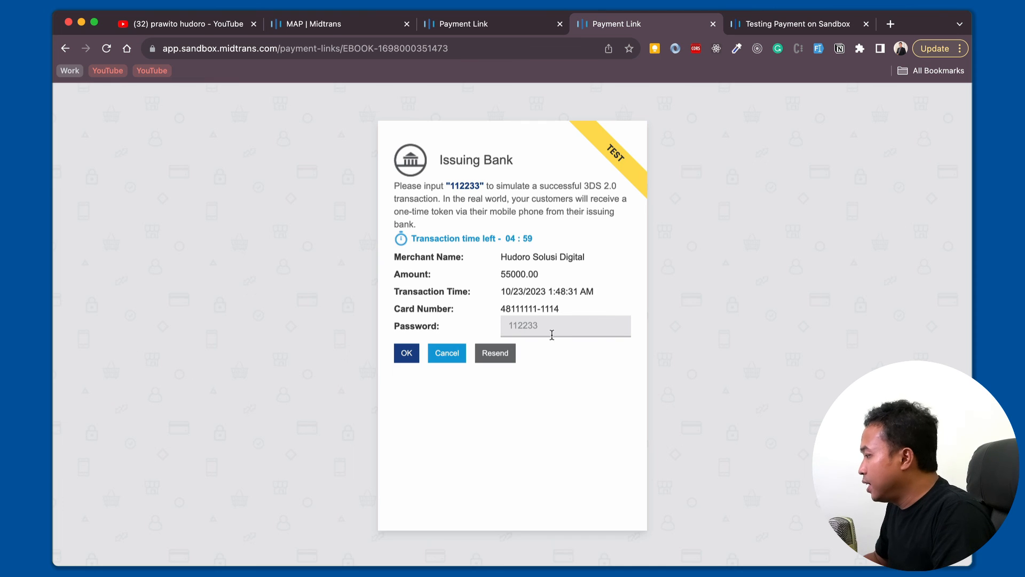
Step: Enter the 3DS test password on the Issuing Bank page and confirm the transaction
text(11)
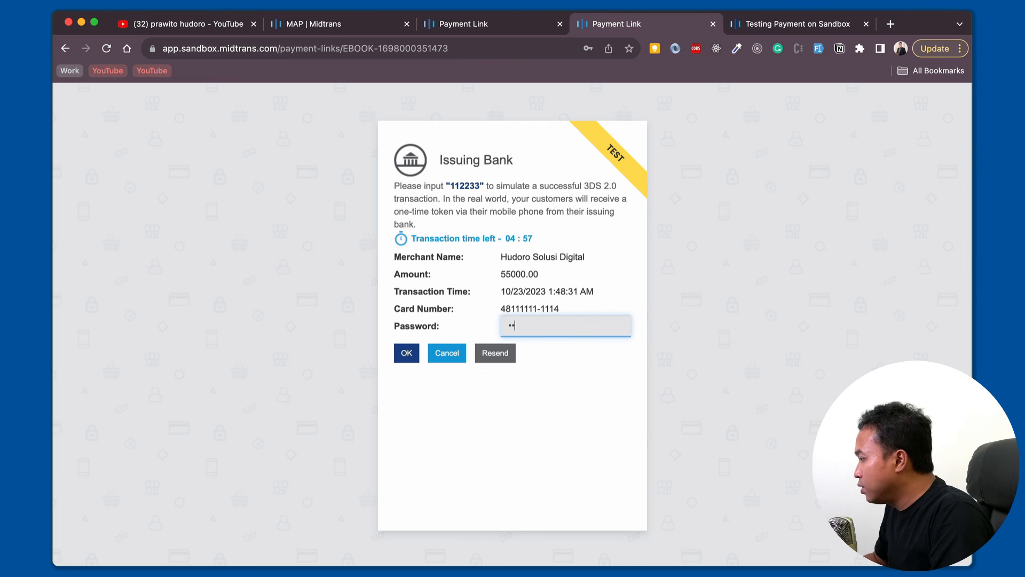
click(410, 354)
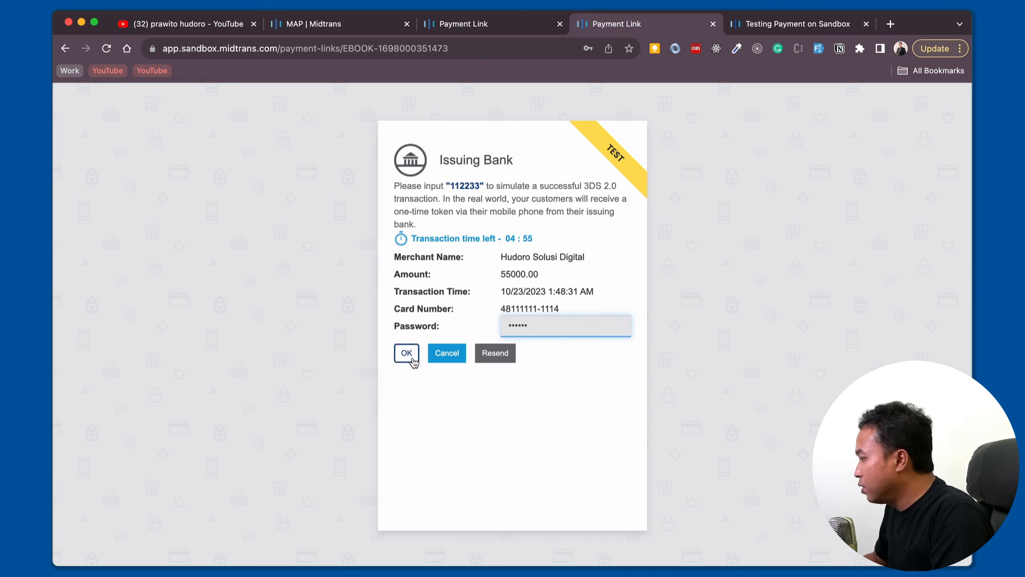
click(535, 218)
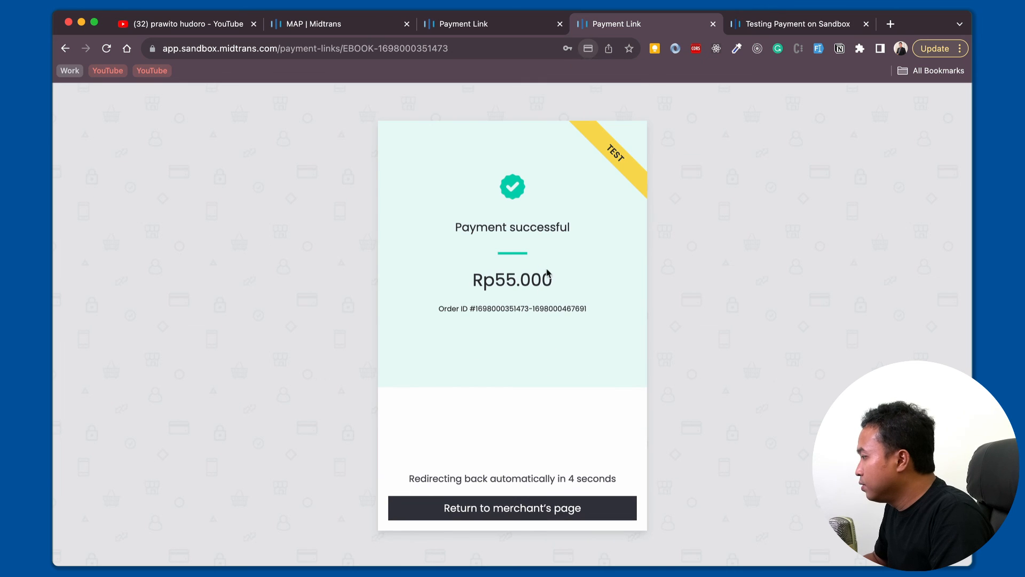
Step: Return to the Sandbox merchant dashboard and refresh the payment link list to check the link's status
click(452, 26)
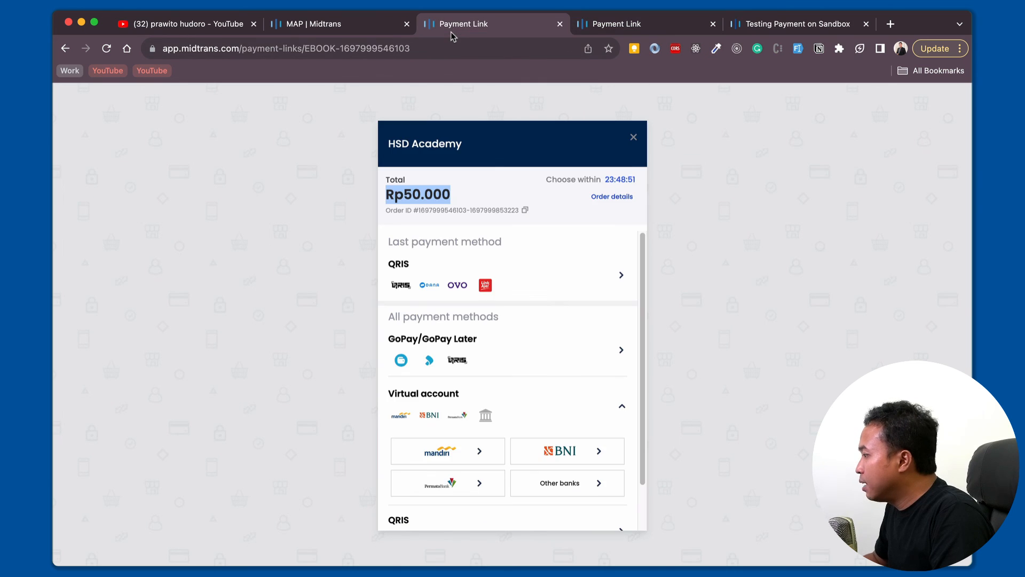
click(363, 25)
key(super+r)
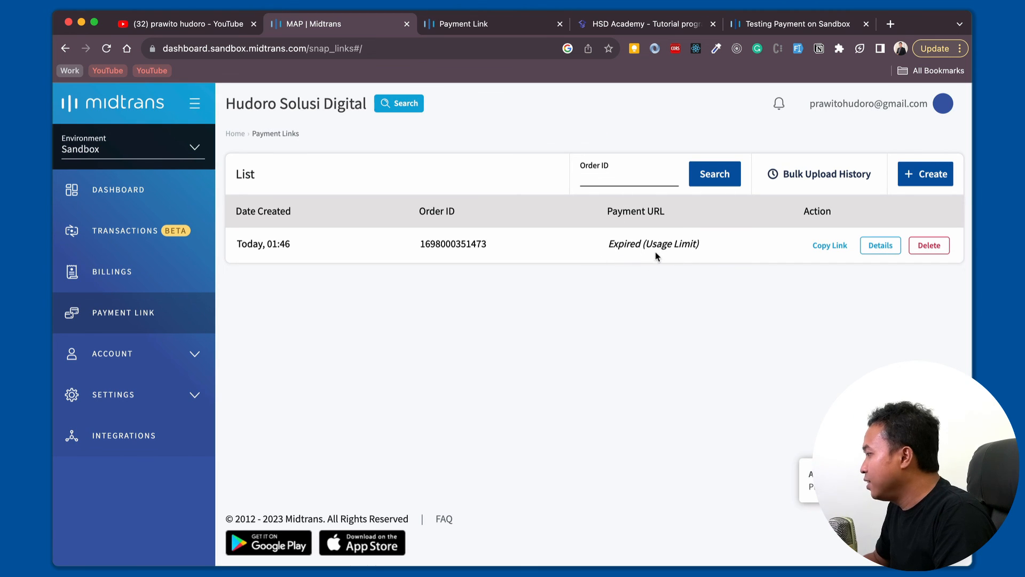
Step: Open the latest Rp55.000 credit card payment in the Sandbox transaction list and review its status, customer and shipping details
click(154, 243)
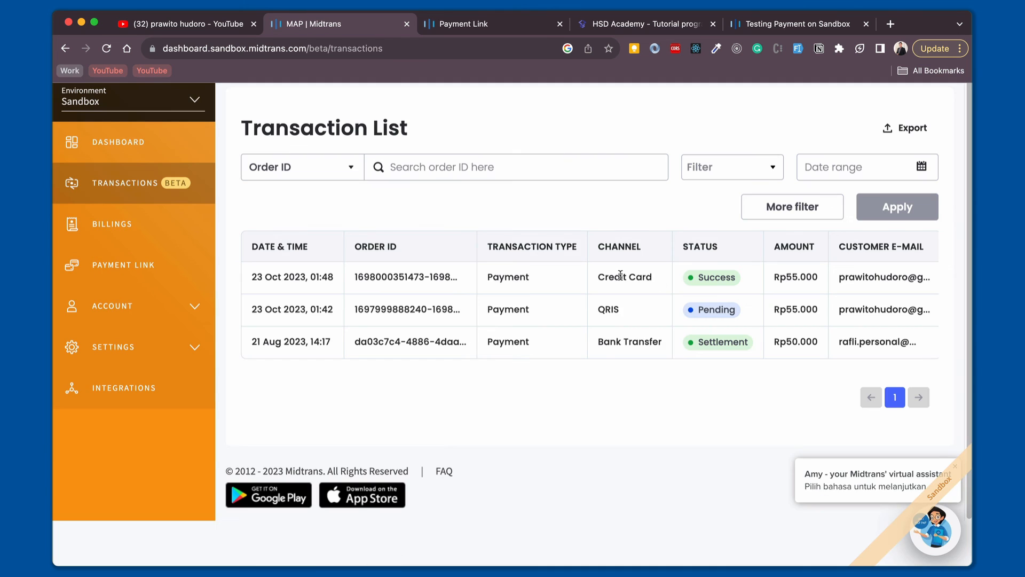
click(429, 278)
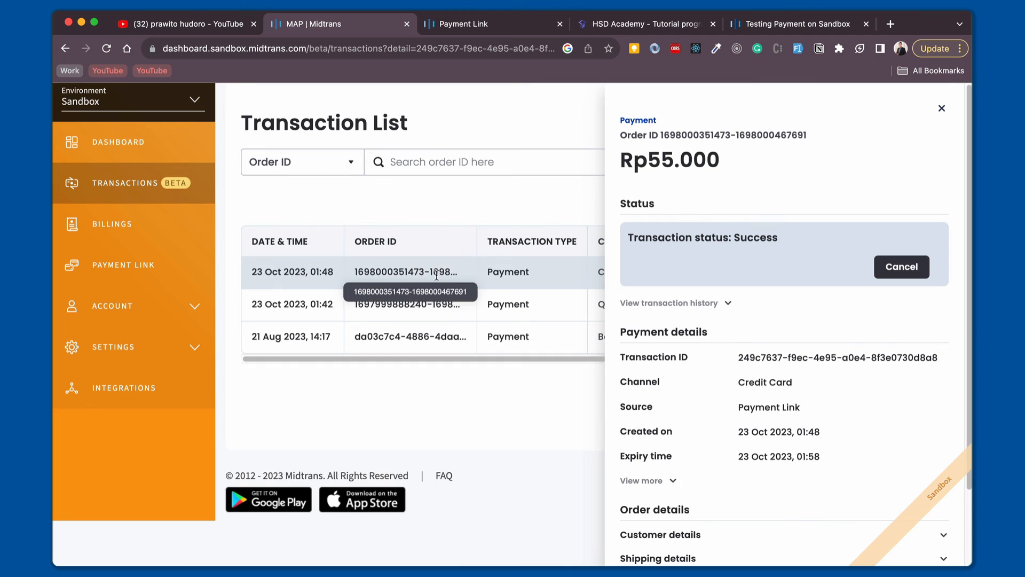
scroll(774, 382, down, 3)
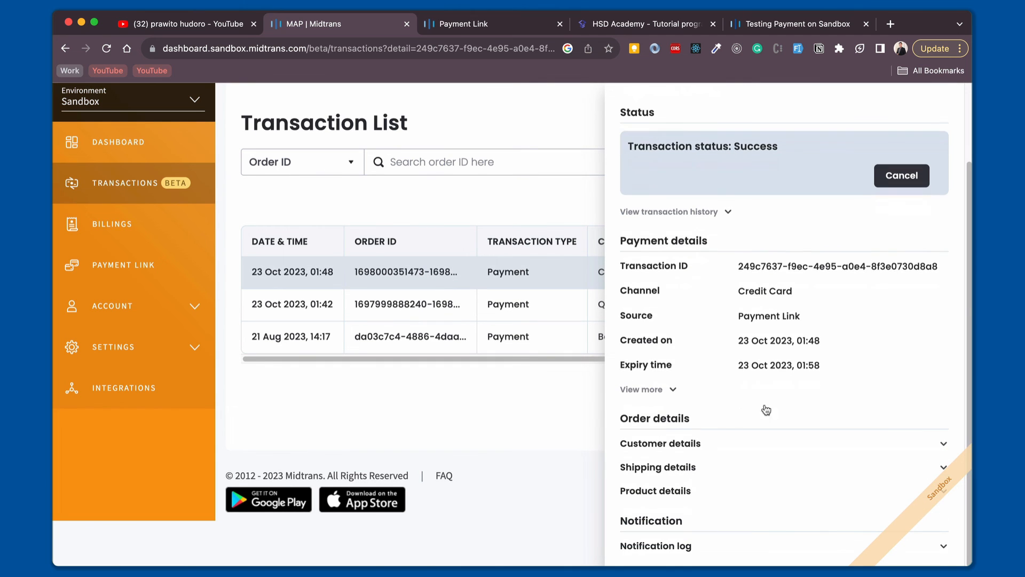
click(791, 448)
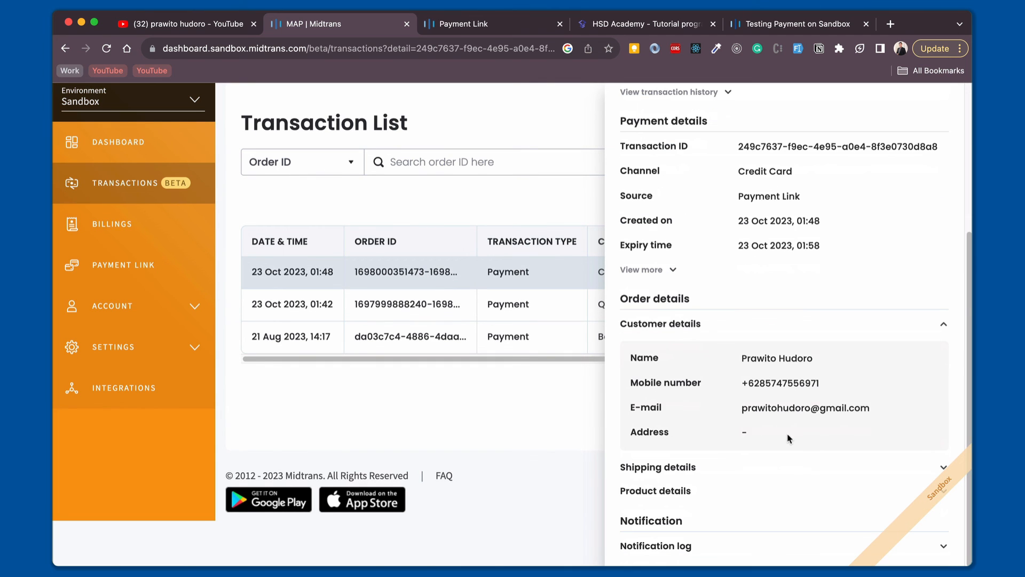
click(733, 472)
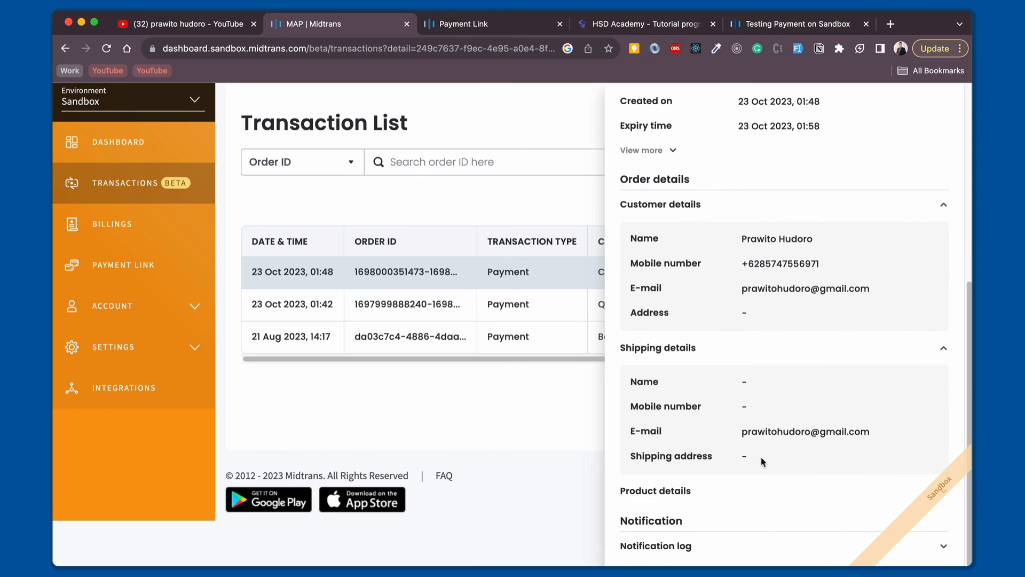
scroll(739, 425, up, 10)
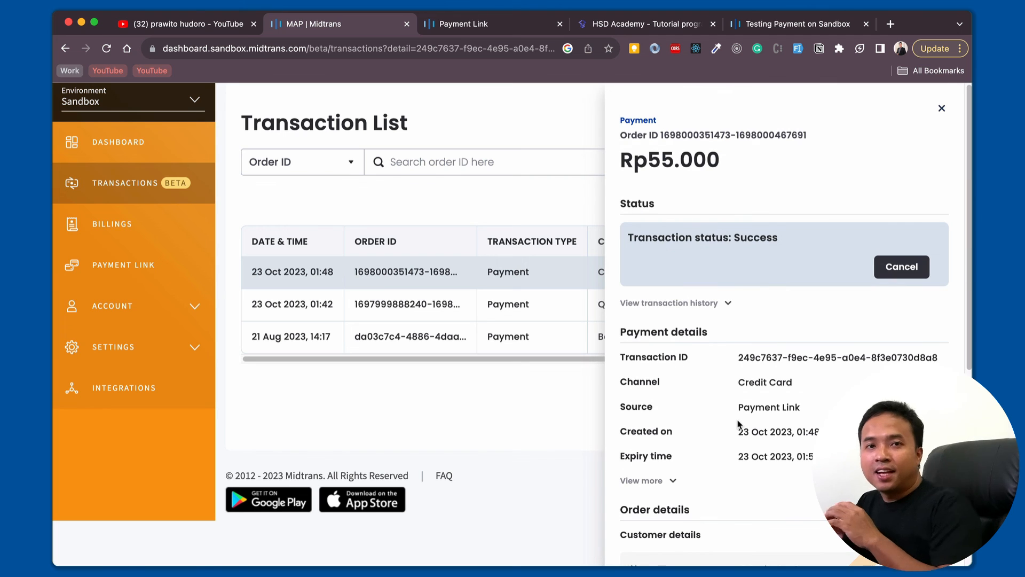